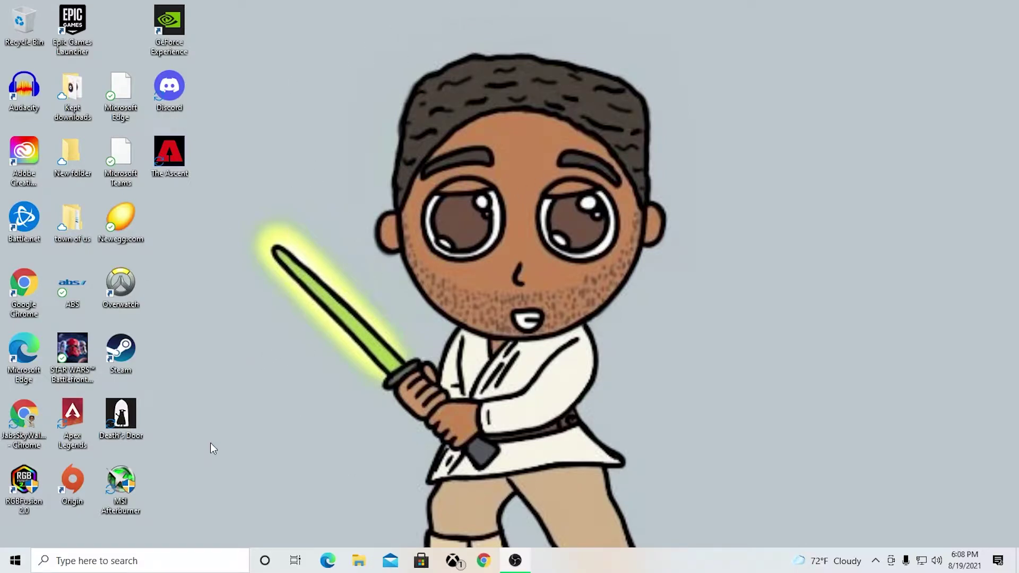
Step: Search Windows for 'rgb' and launch RGB Fusion 2.0
click(113, 555)
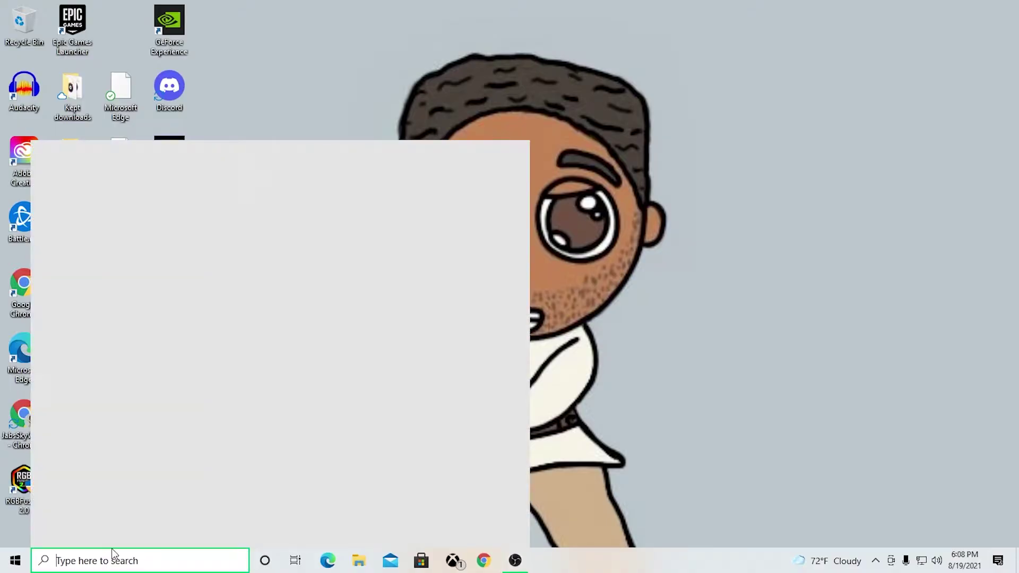
text(rgb)
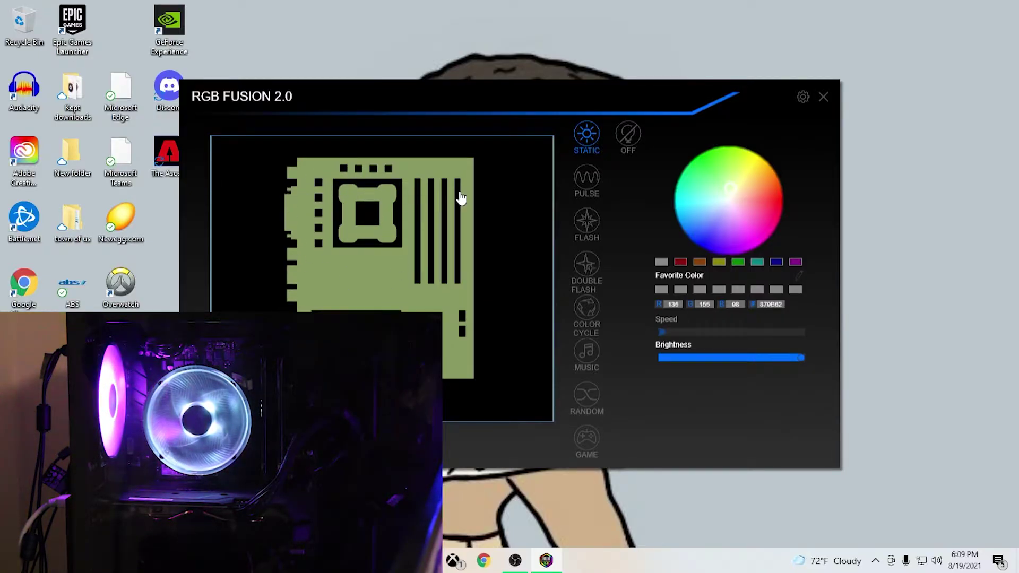
Step: Pick a green Static colour, RGB 88/191/63 (58BF3F), on the colour wheel after a pinkish-red trial
mouse_move(735, 197)
mouse_down()
mouse_move(701, 156)
mouse_move(735, 195)
mouse_move(752, 169)
mouse_move(744, 165)
mouse_move(741, 186)
mouse_move(768, 223)
mouse_move(774, 207)
mouse_up()
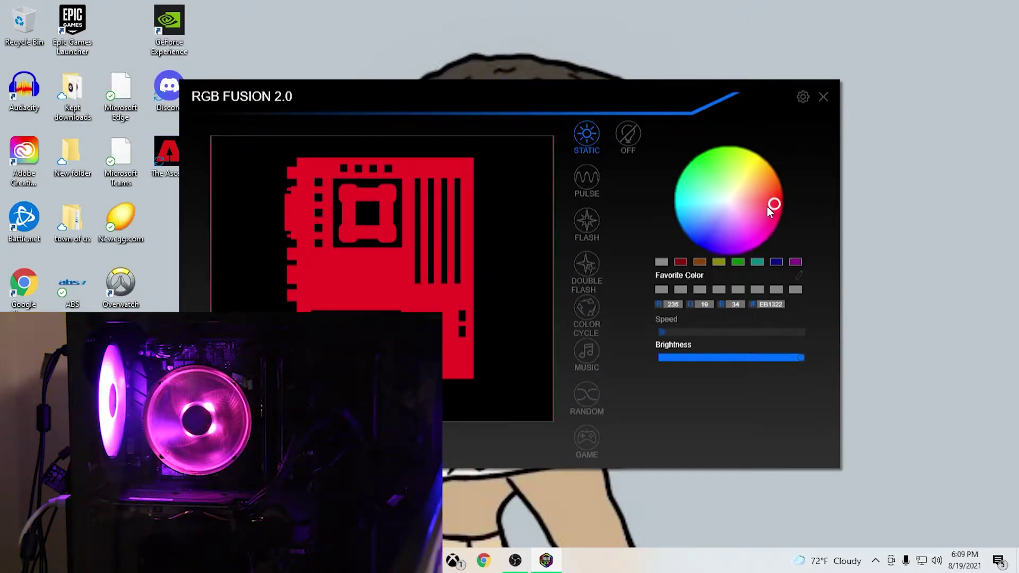
mouse_move(759, 206)
mouse_down()
mouse_move(779, 219)
mouse_move(700, 238)
mouse_move(702, 247)
mouse_move(720, 174)
mouse_up()
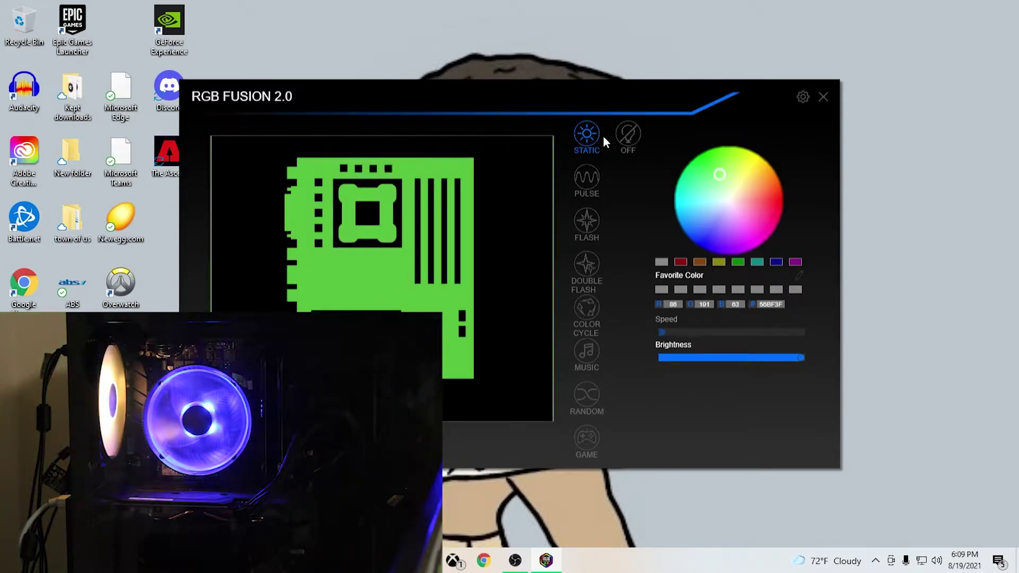
click(632, 136)
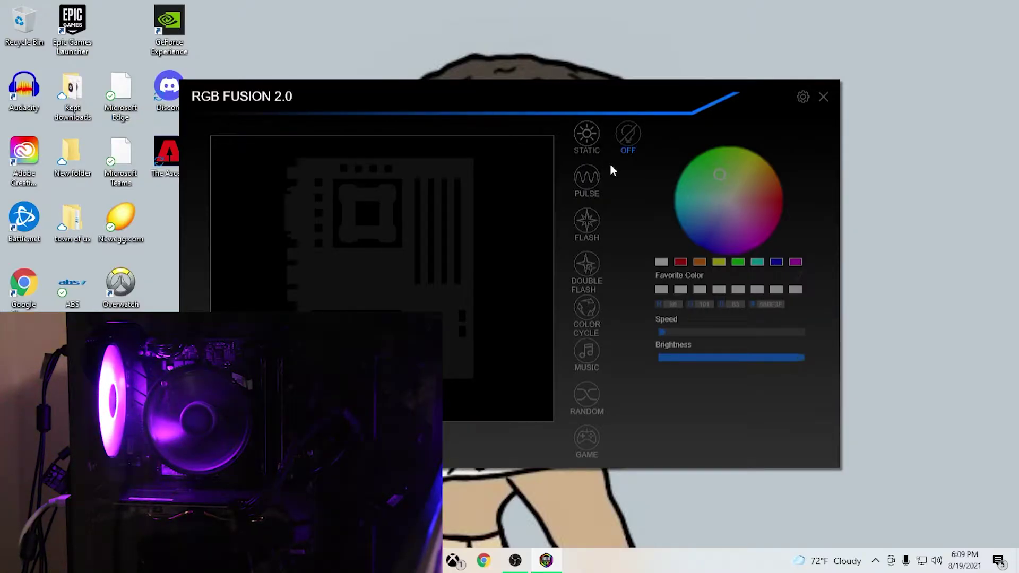
click(588, 139)
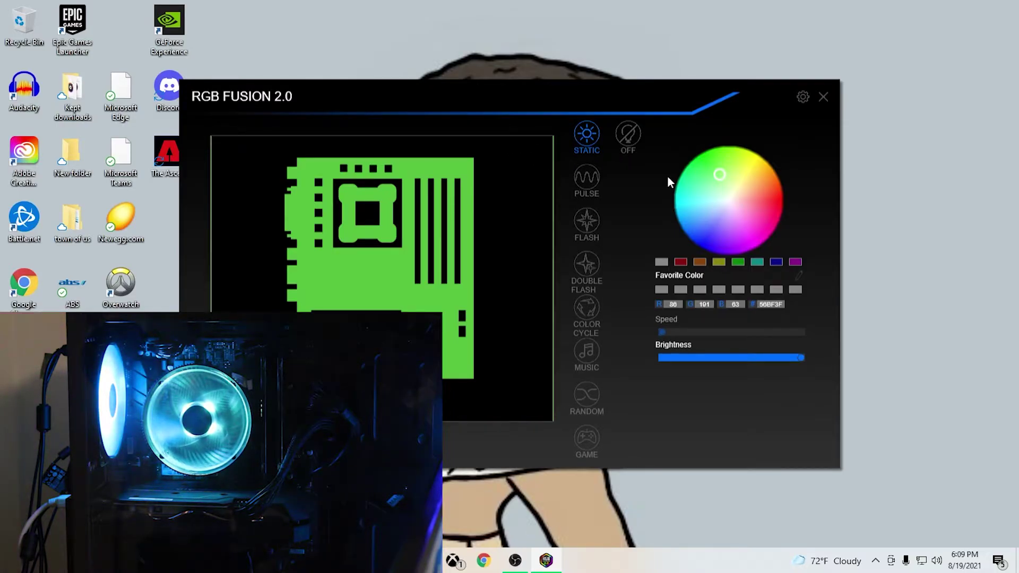
Step: Try red, orange, yellow and green swatches, then settle on beige 91856D (145/133/109) on the wheel
mouse_move(729, 182)
mouse_down()
mouse_move(708, 221)
mouse_move(753, 198)
mouse_move(719, 192)
mouse_up()
click(680, 262)
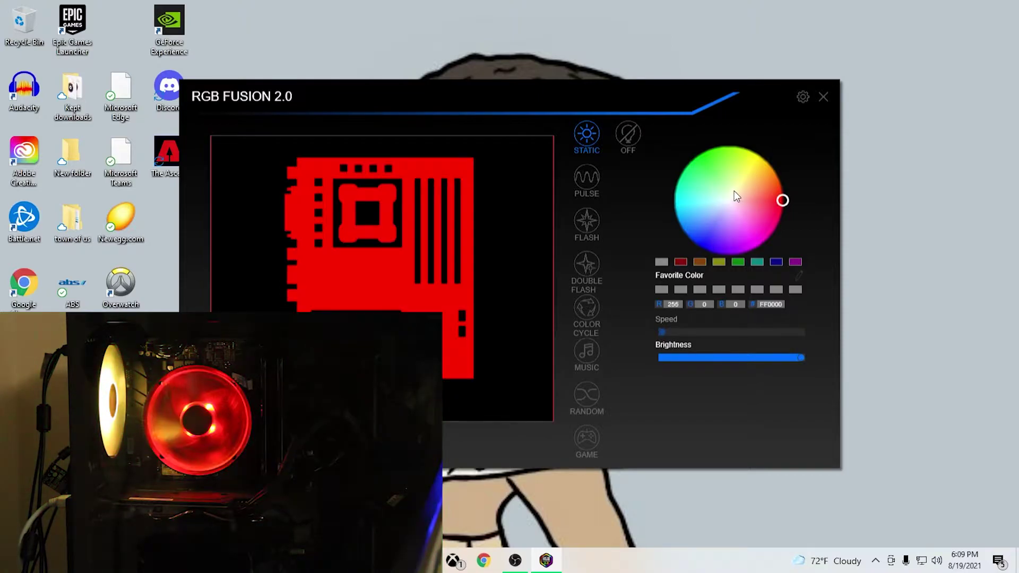
click(700, 262)
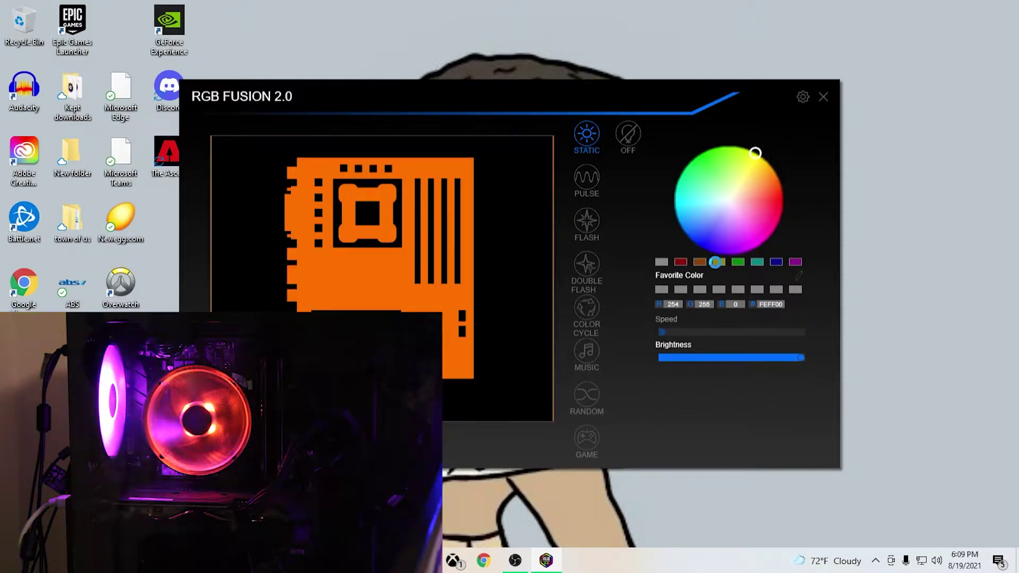
click(719, 262)
click(738, 262)
click(700, 262)
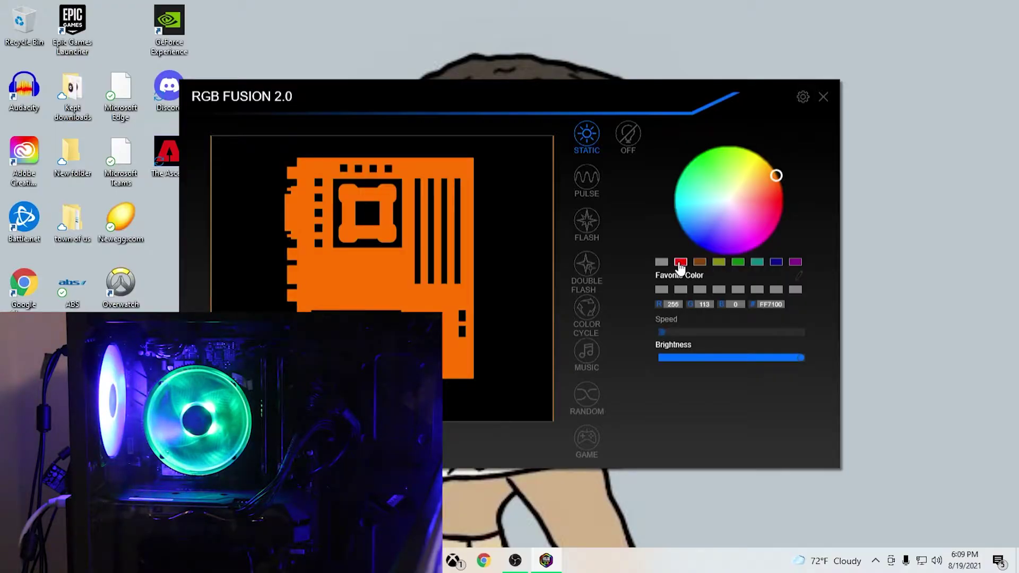
click(681, 263)
click(699, 262)
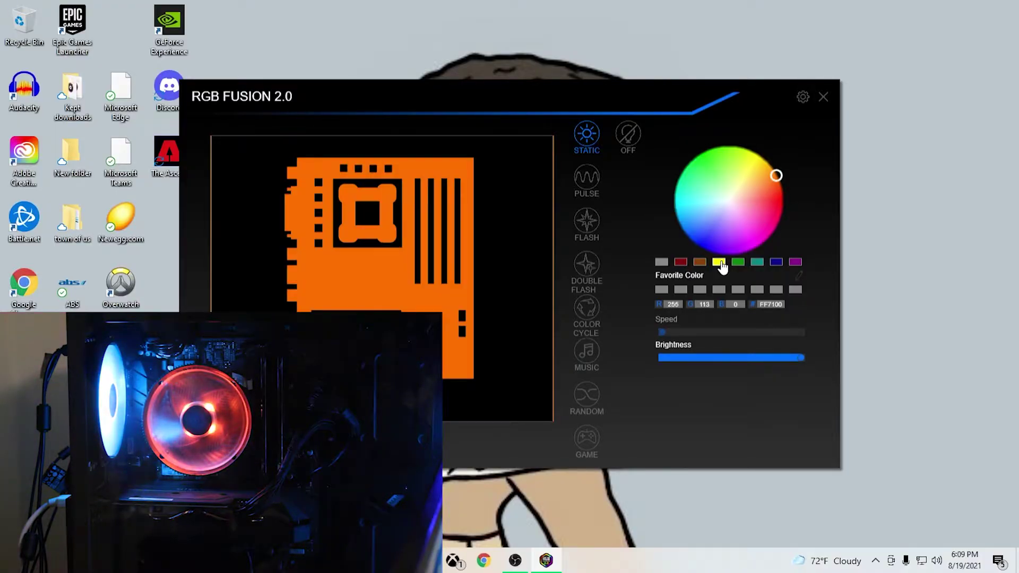
click(719, 262)
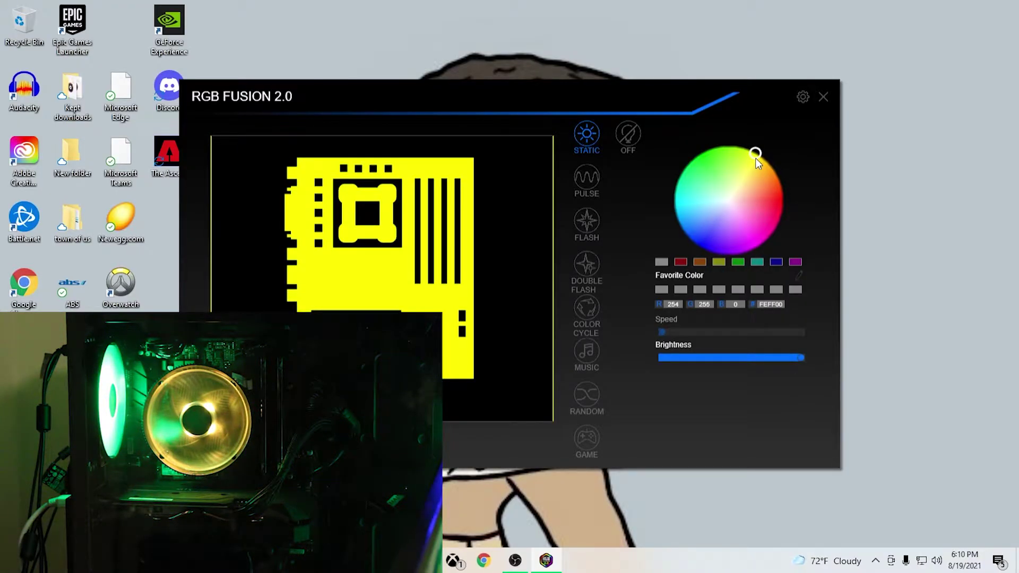
mouse_move(754, 153)
mouse_down()
mouse_move(716, 179)
mouse_move(709, 208)
mouse_move(741, 180)
mouse_move(728, 170)
mouse_move(737, 208)
mouse_move(721, 211)
mouse_move(723, 198)
mouse_move(774, 226)
mouse_move(734, 174)
mouse_up()
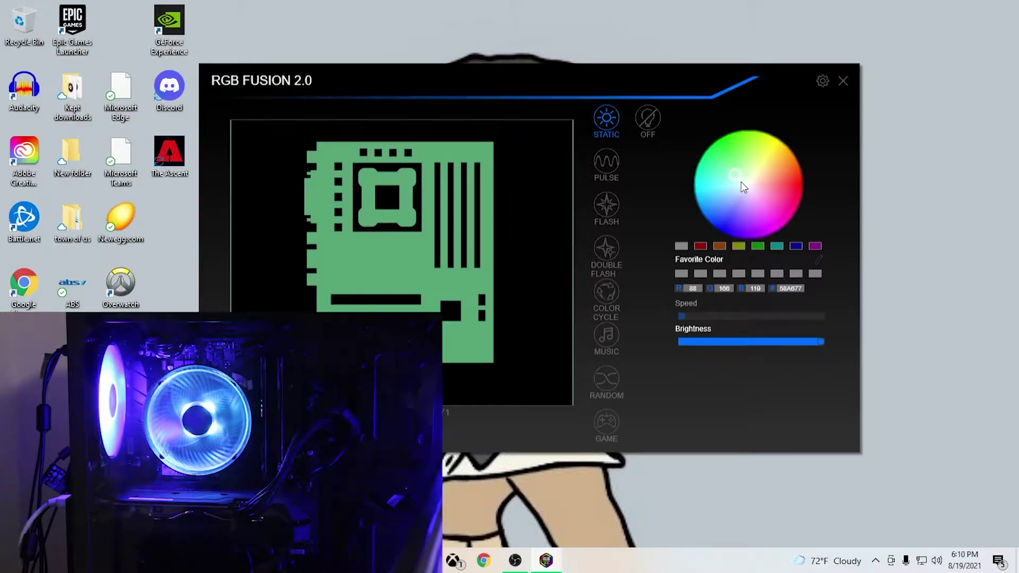
drag(741, 181, 754, 180)
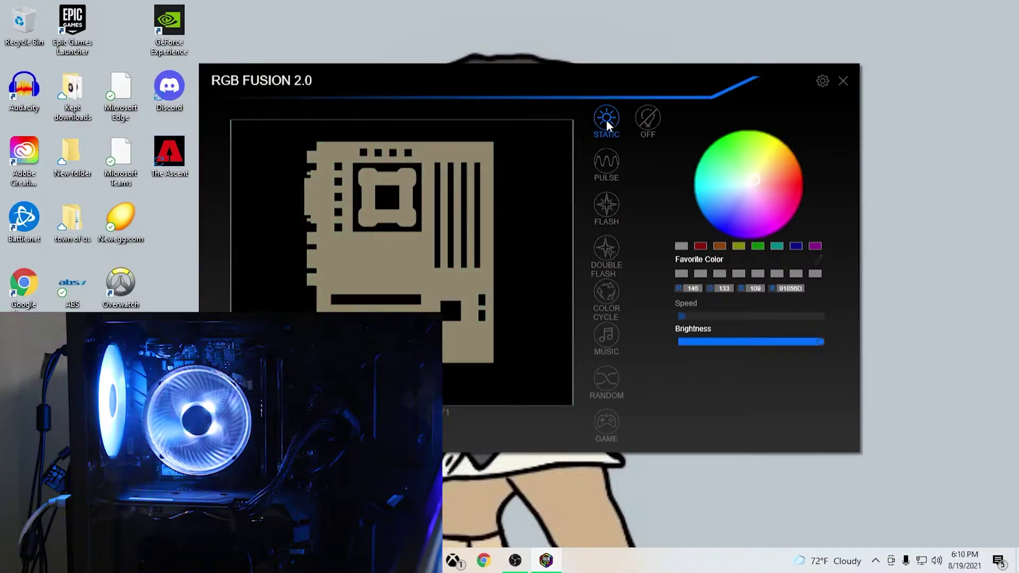
Step: In the board view, compare the LED_C2 and Digital LED zones, then apply red to Digital LED
click(389, 246)
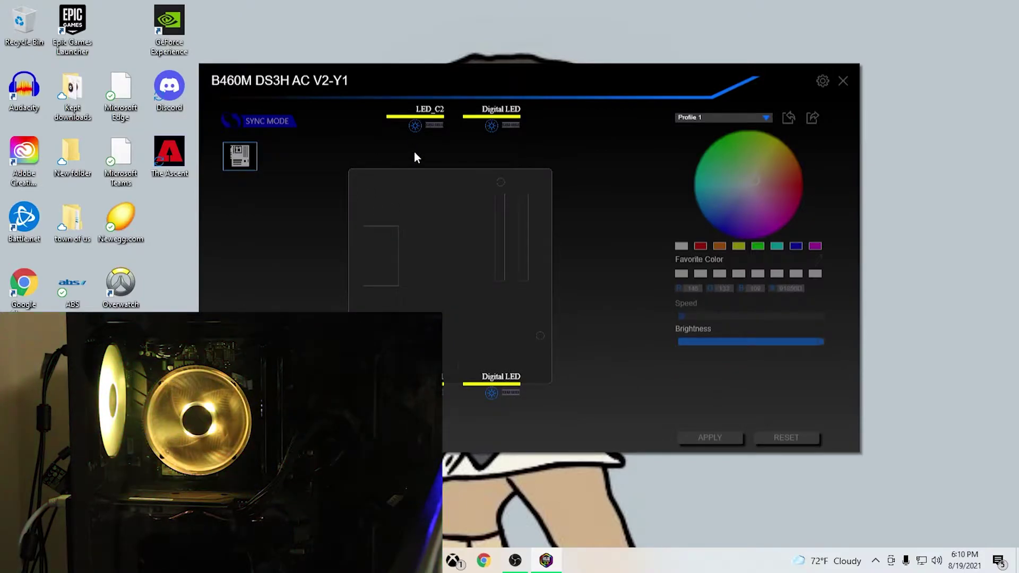
click(415, 126)
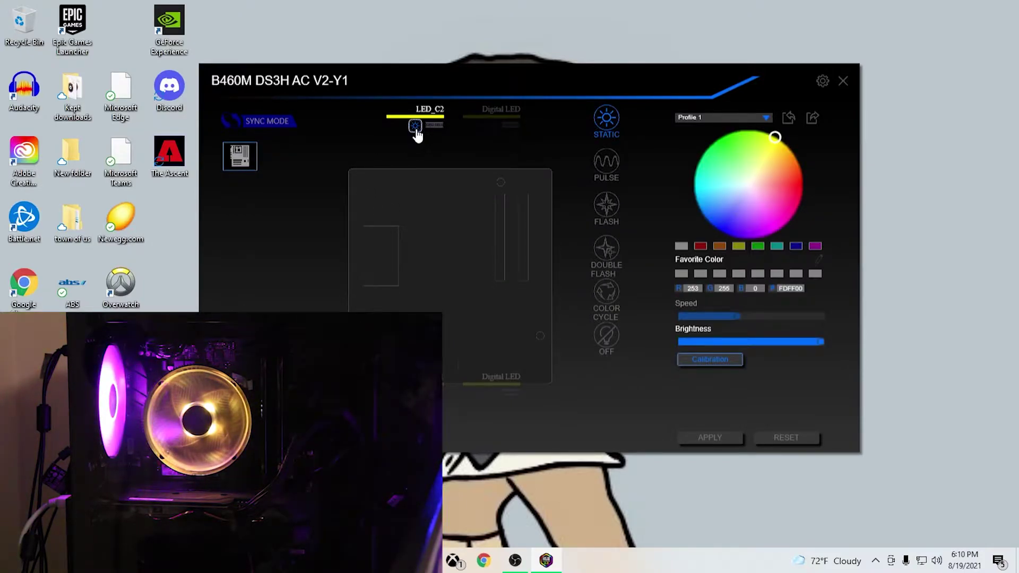
click(491, 127)
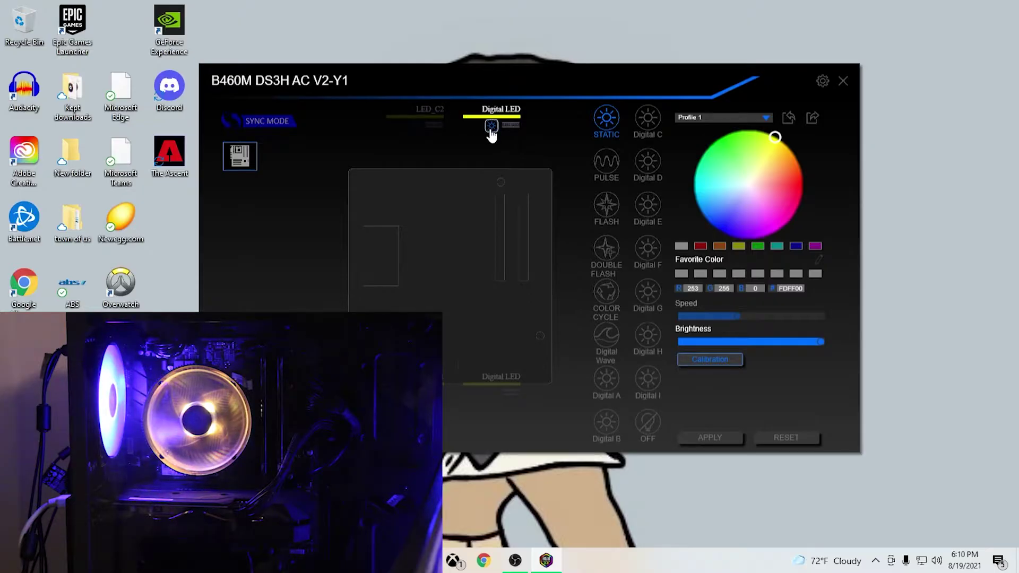
click(415, 127)
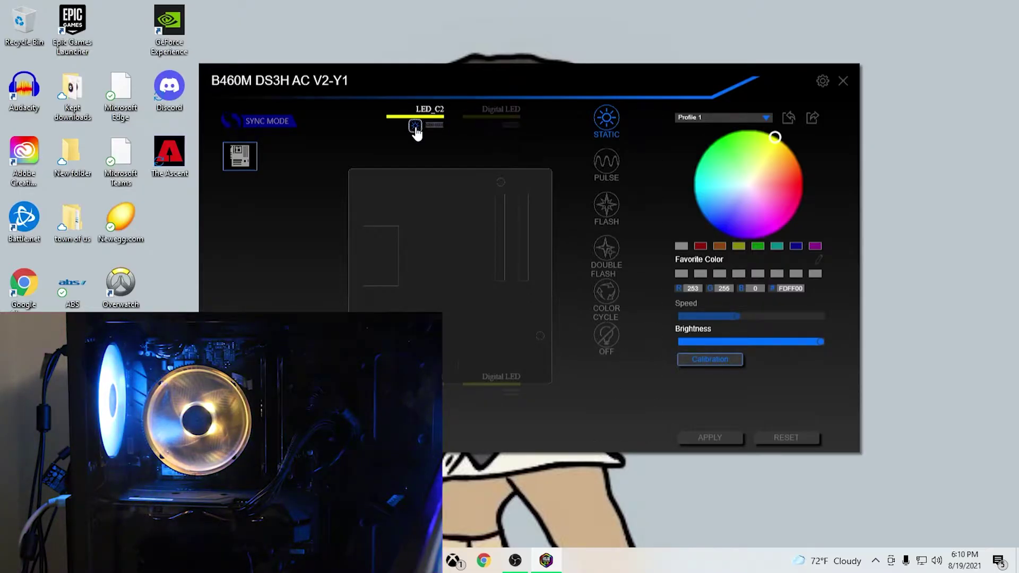
click(491, 127)
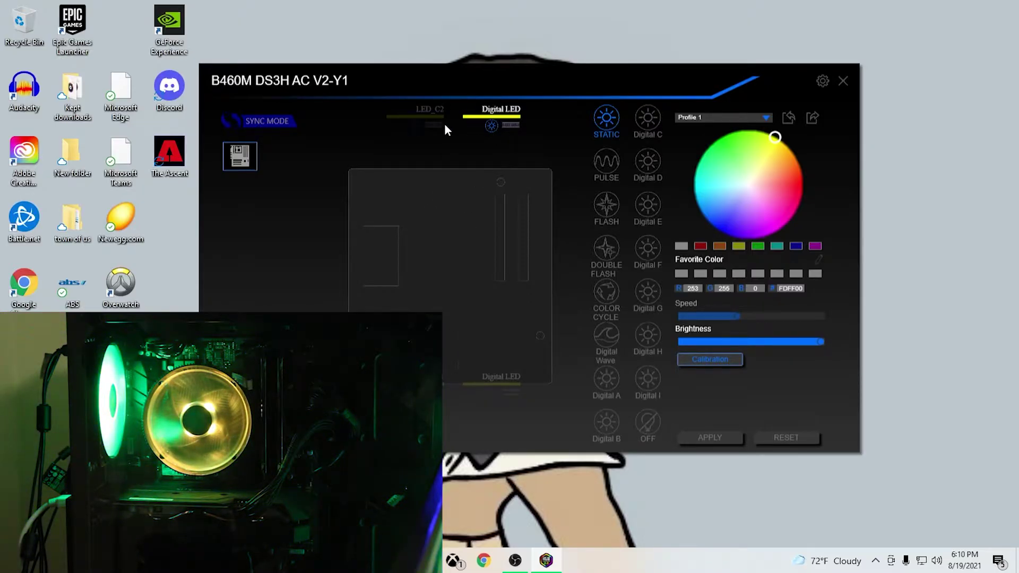
click(417, 126)
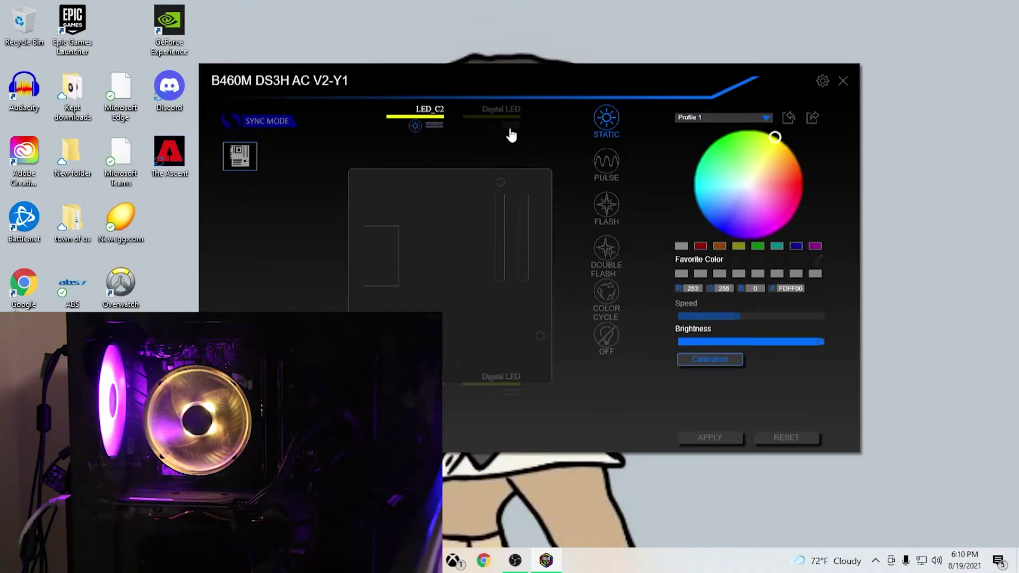
click(490, 128)
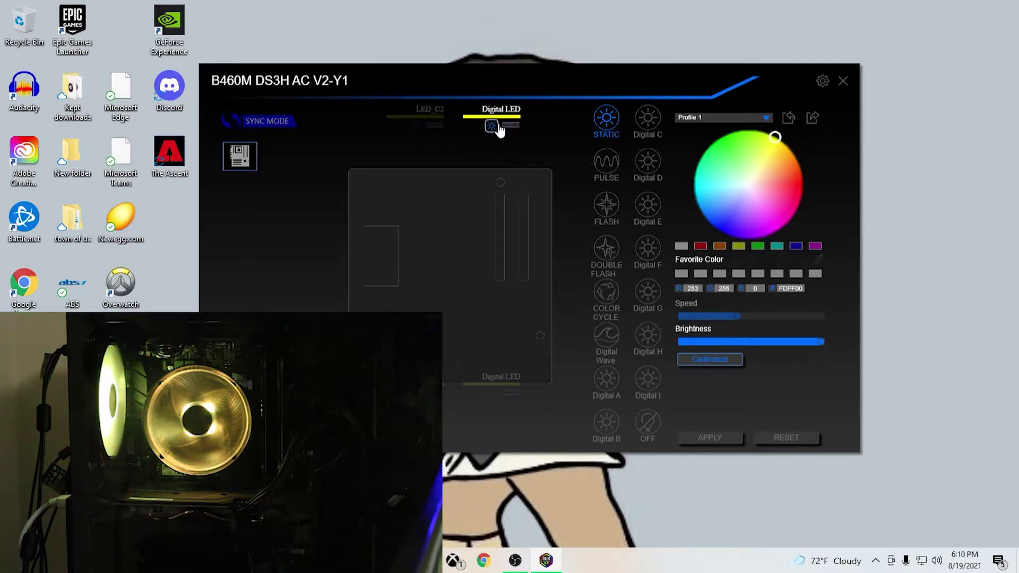
mouse_move(759, 170)
mouse_down()
mouse_move(721, 177)
mouse_move(752, 193)
mouse_move(804, 196)
mouse_move(796, 191)
mouse_up()
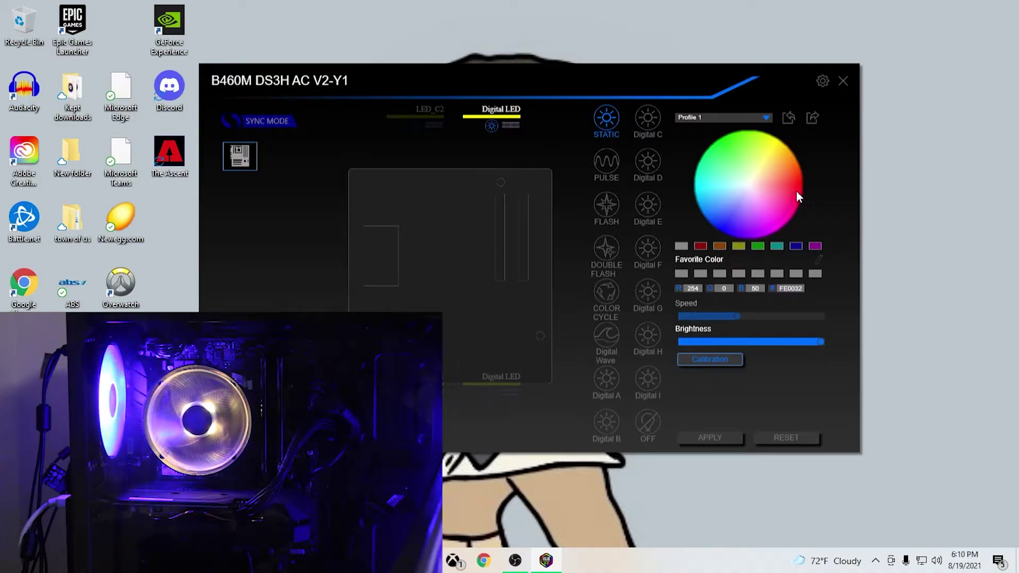
click(697, 439)
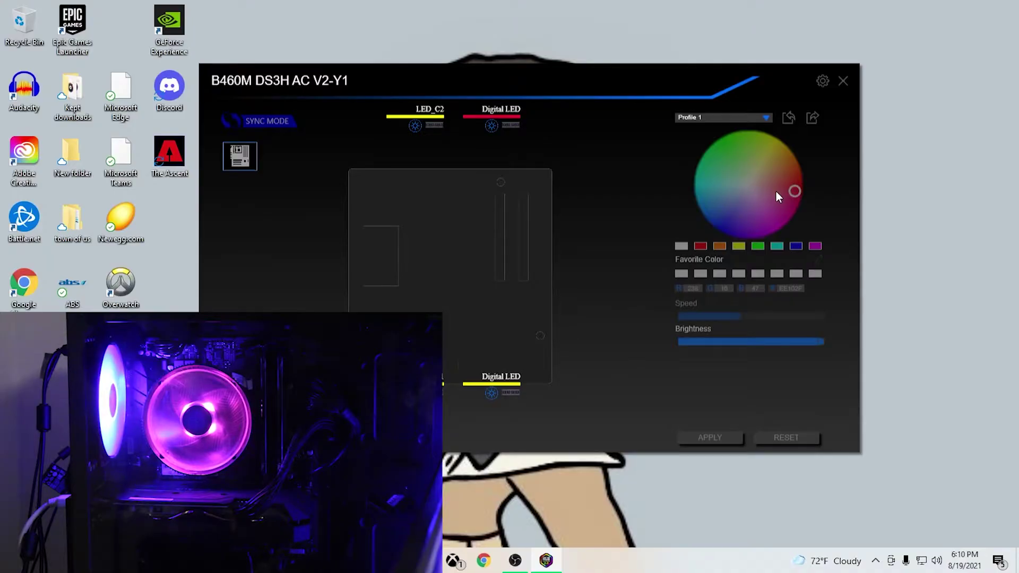
Step: Recolour the LED_C2 zone to green 61A05E (97/160/94) and apply it
click(775, 137)
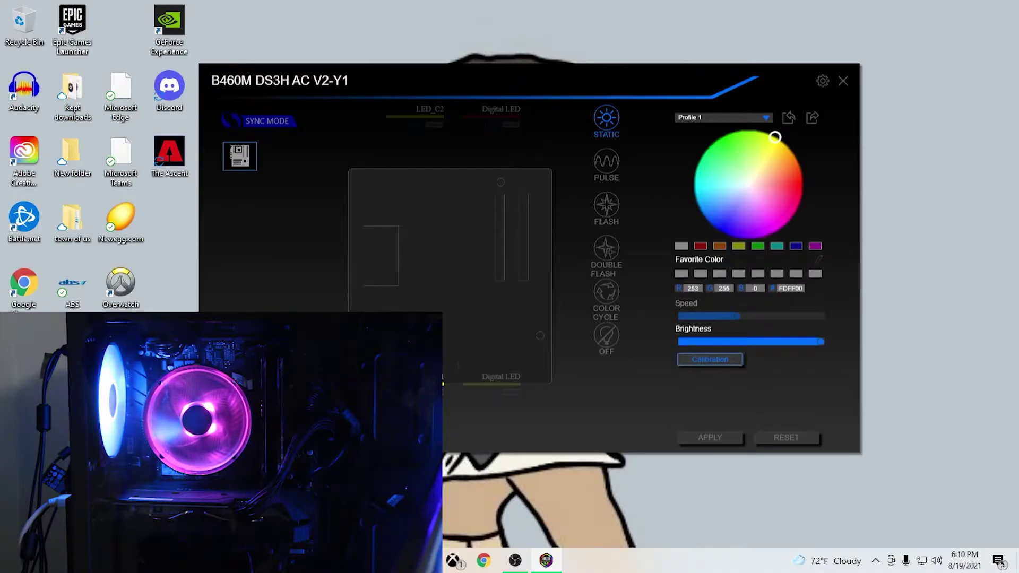
mouse_move(774, 143)
mouse_down()
mouse_move(743, 187)
mouse_move(741, 219)
mouse_move(754, 182)
mouse_move(725, 195)
mouse_move(721, 169)
mouse_move(753, 179)
mouse_move(737, 185)
mouse_move(744, 177)
mouse_up()
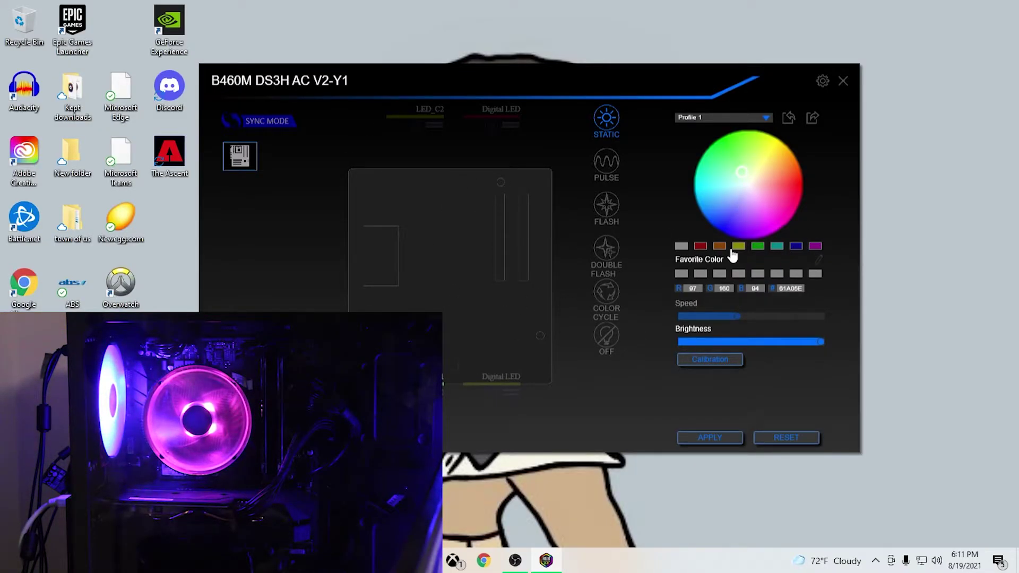
click(709, 436)
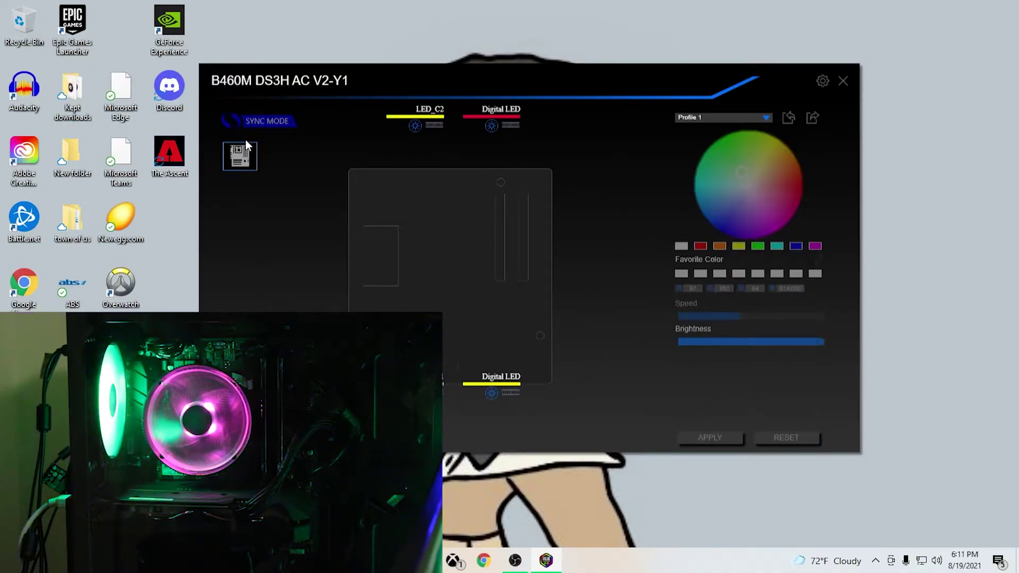
Step: Switch the lighting effect to Pulse, briefly checking the detailed board view
click(261, 127)
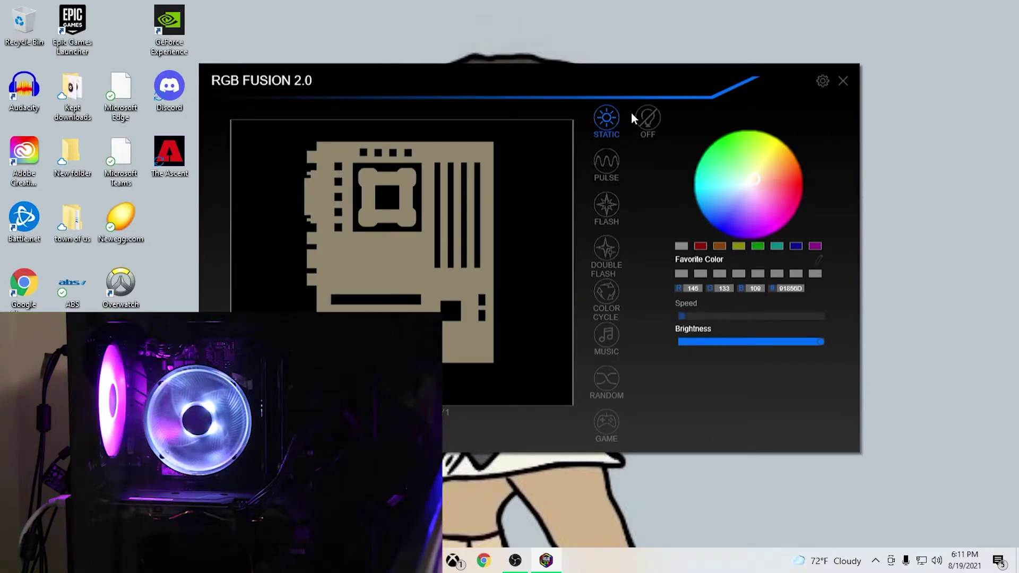
click(609, 163)
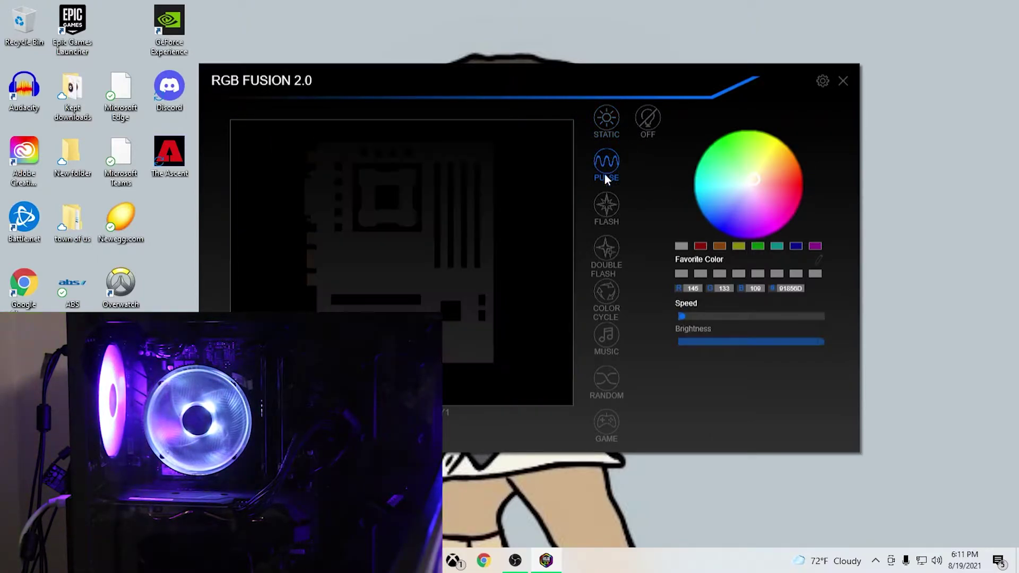
click(394, 217)
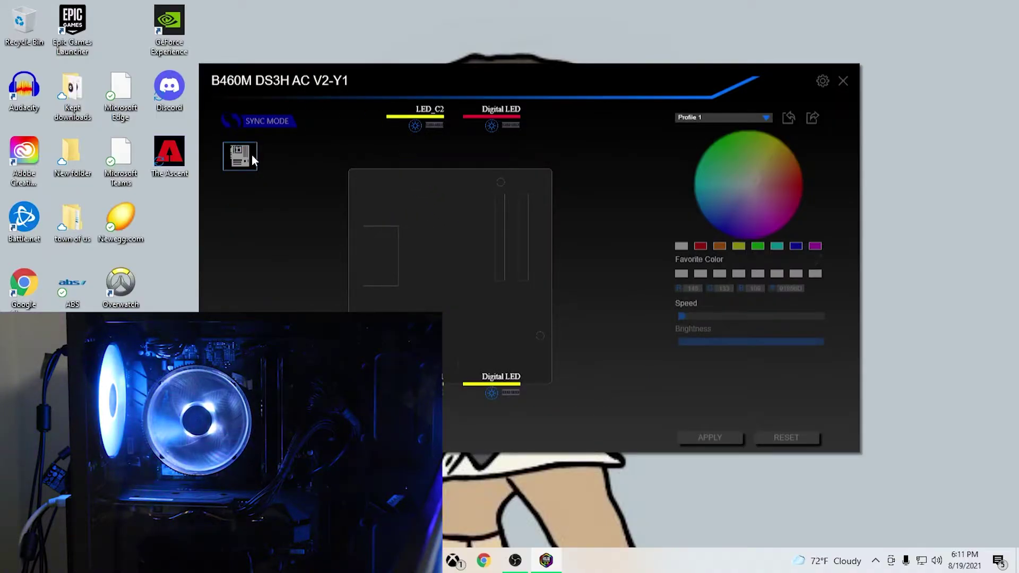
click(266, 121)
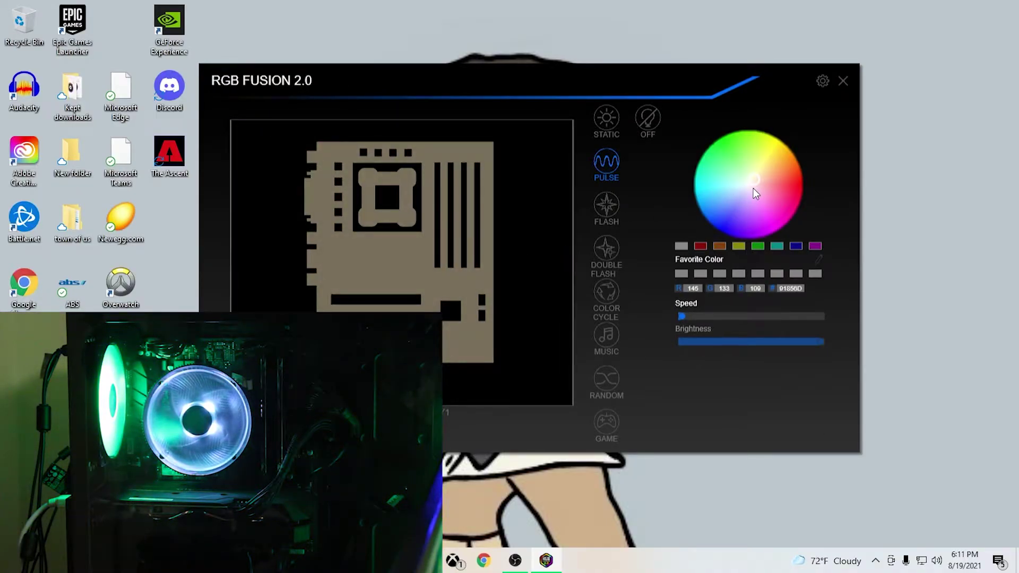
Step: Try several Pulse colours: yellow, purple-grey, green, pink-red, ending on blue
click(753, 169)
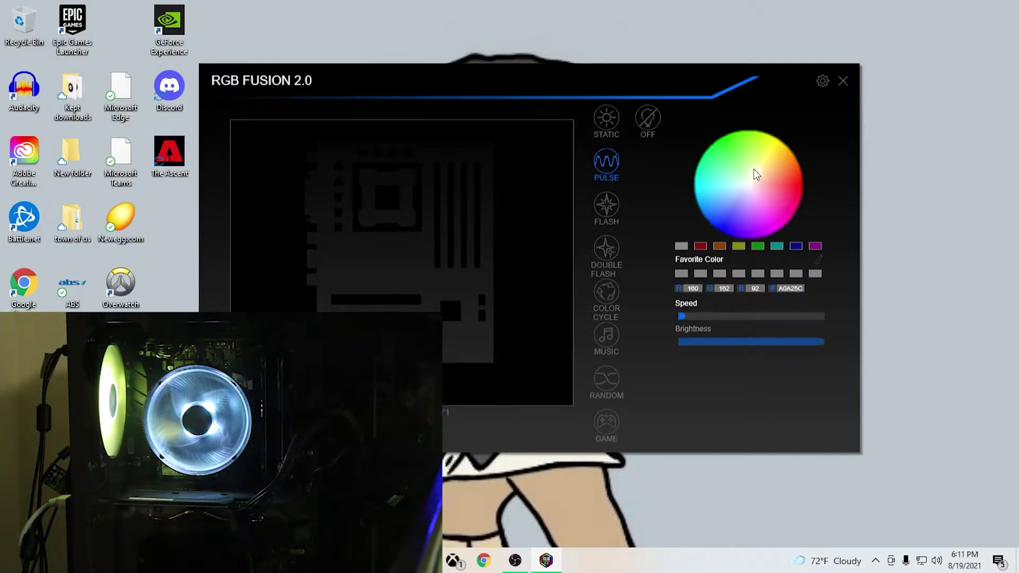
click(751, 189)
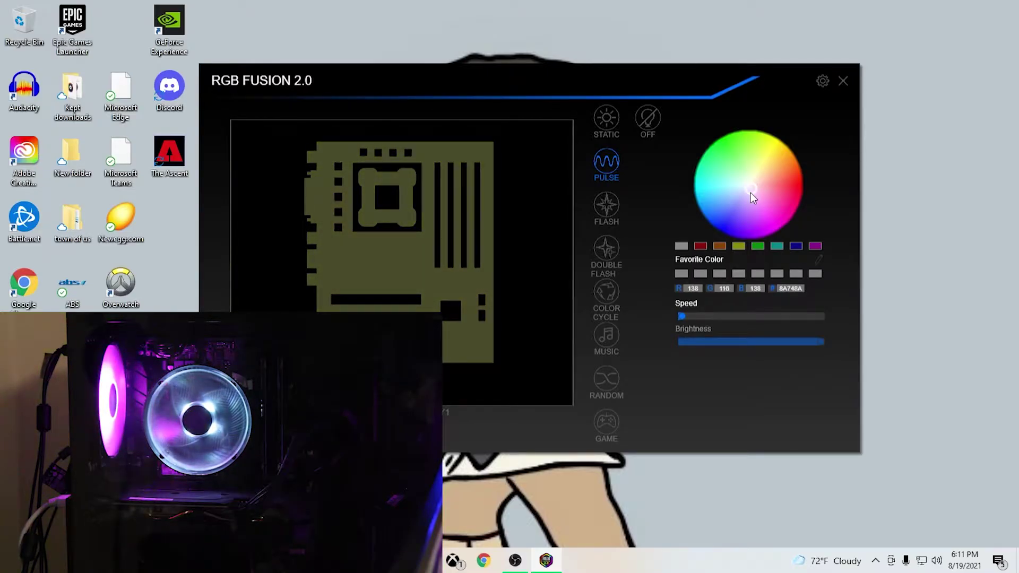
click(749, 195)
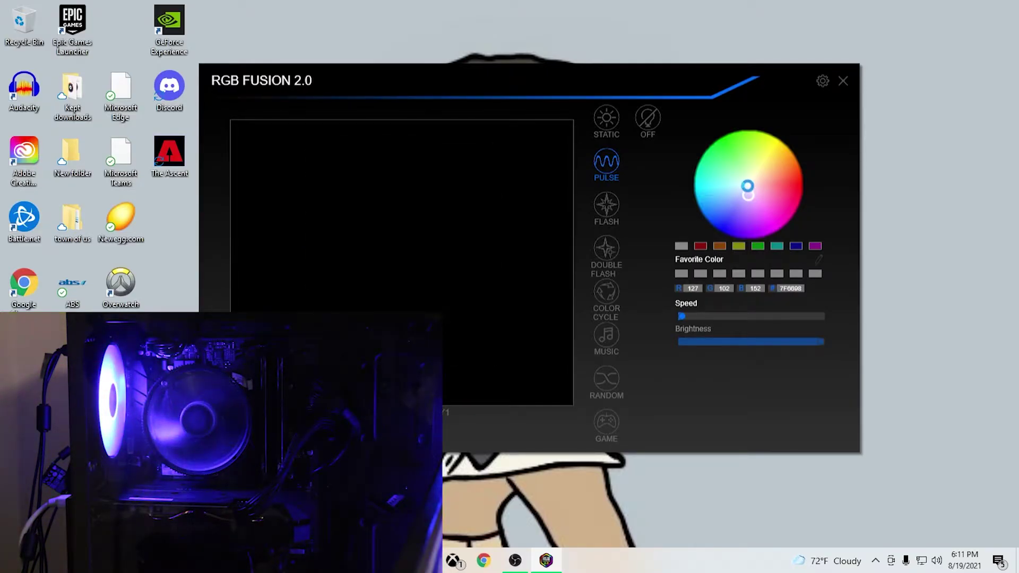
drag(749, 195, 727, 169)
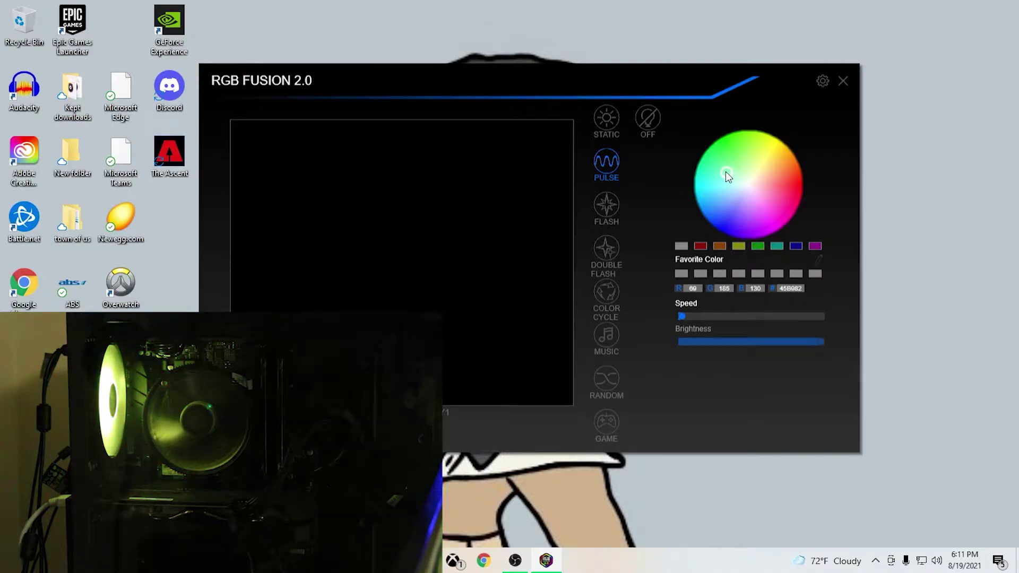
drag(724, 171, 777, 190)
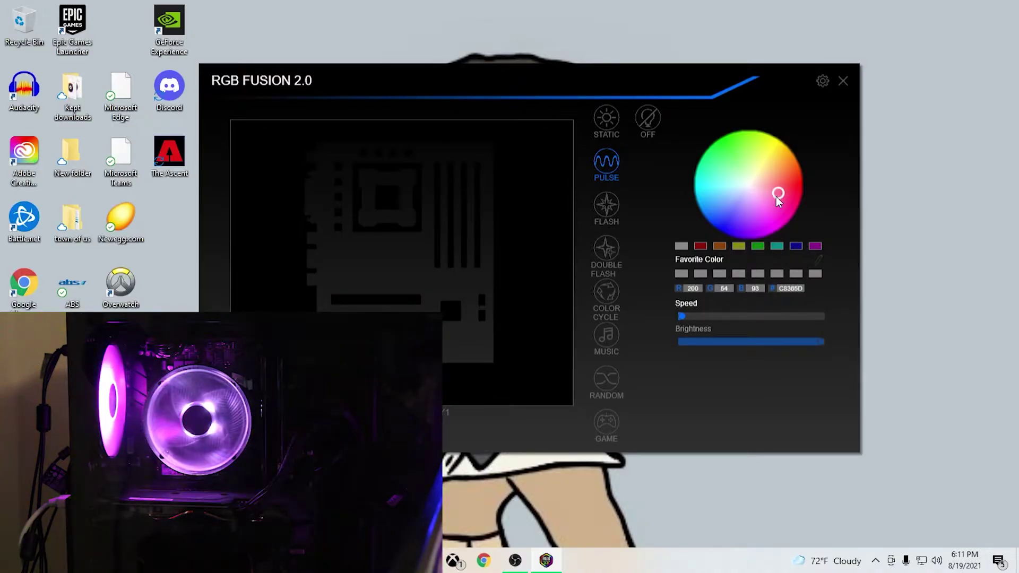
click(739, 228)
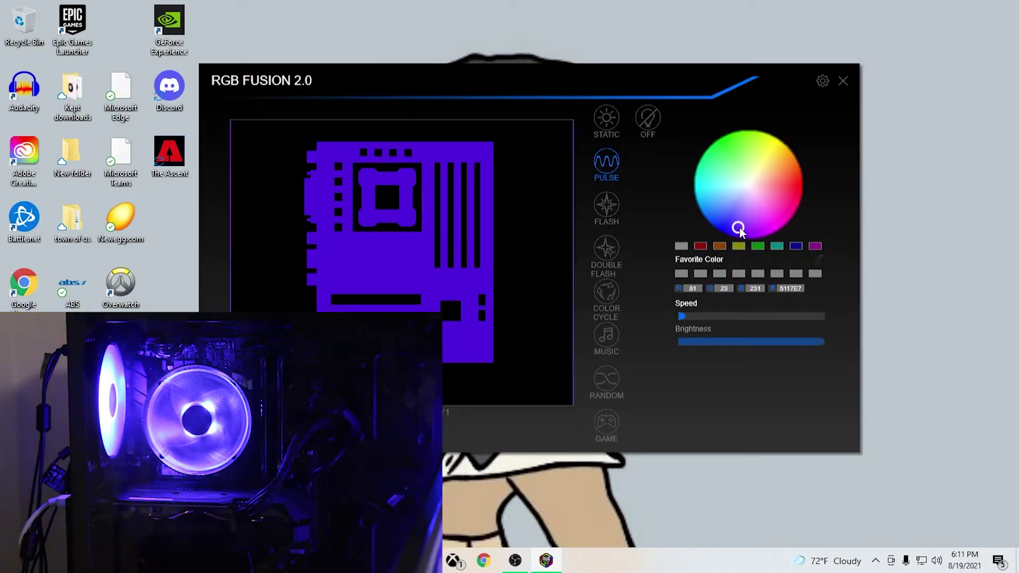
drag(740, 227, 725, 230)
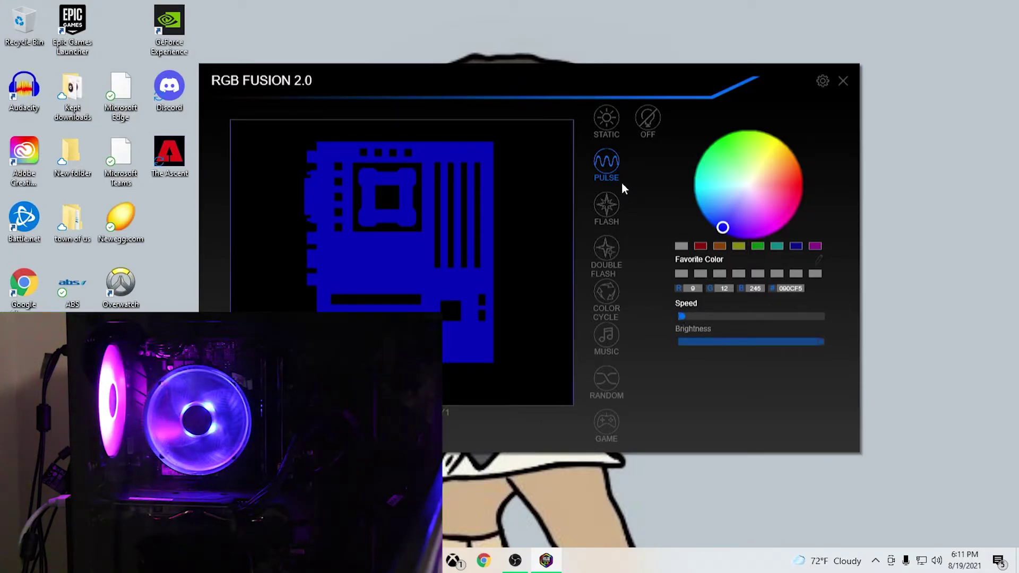
Step: After a brief Static brightness trial, return to Pulse in teal 58A2A6 at about 40% speed
click(606, 117)
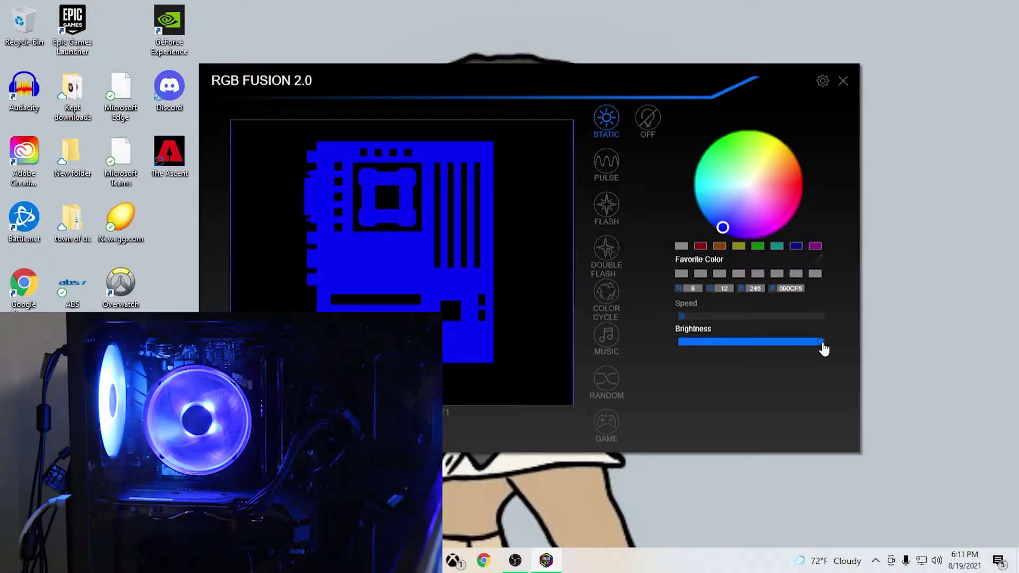
mouse_move(823, 349)
mouse_down()
mouse_move(711, 339)
mouse_move(841, 357)
mouse_up()
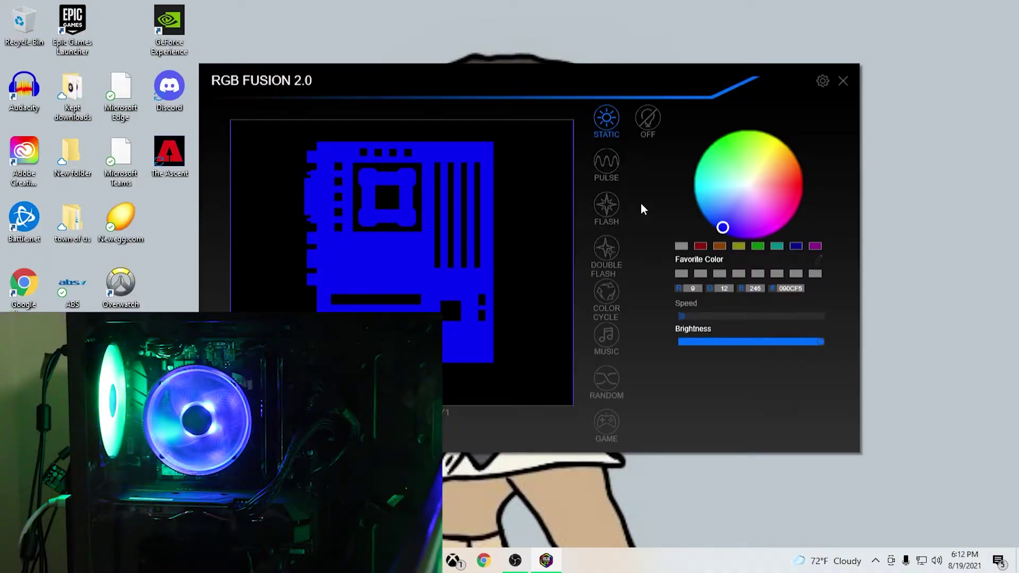
click(610, 165)
drag(681, 319, 792, 318)
drag(724, 229, 731, 185)
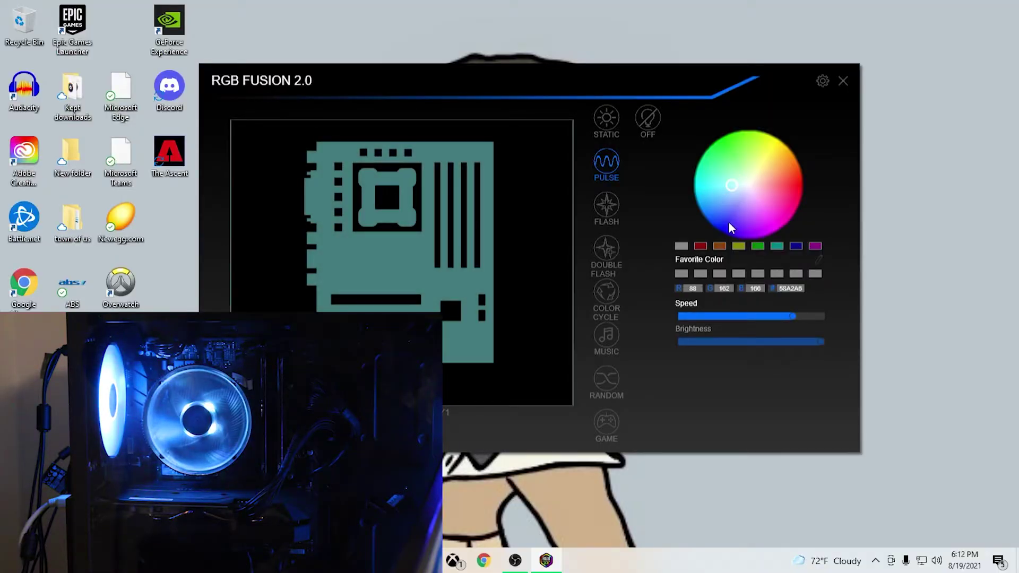
click(812, 326)
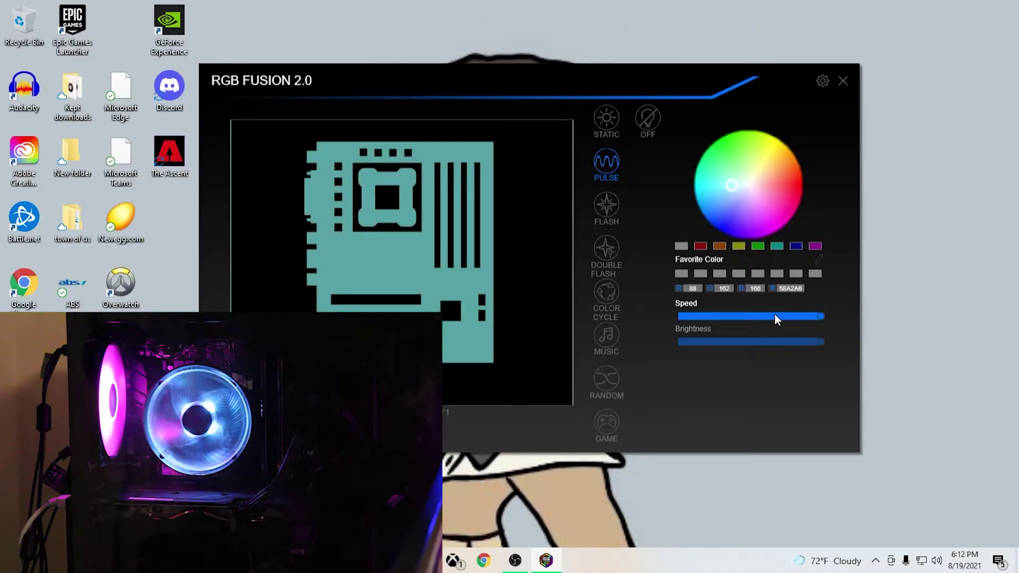
drag(820, 316, 735, 313)
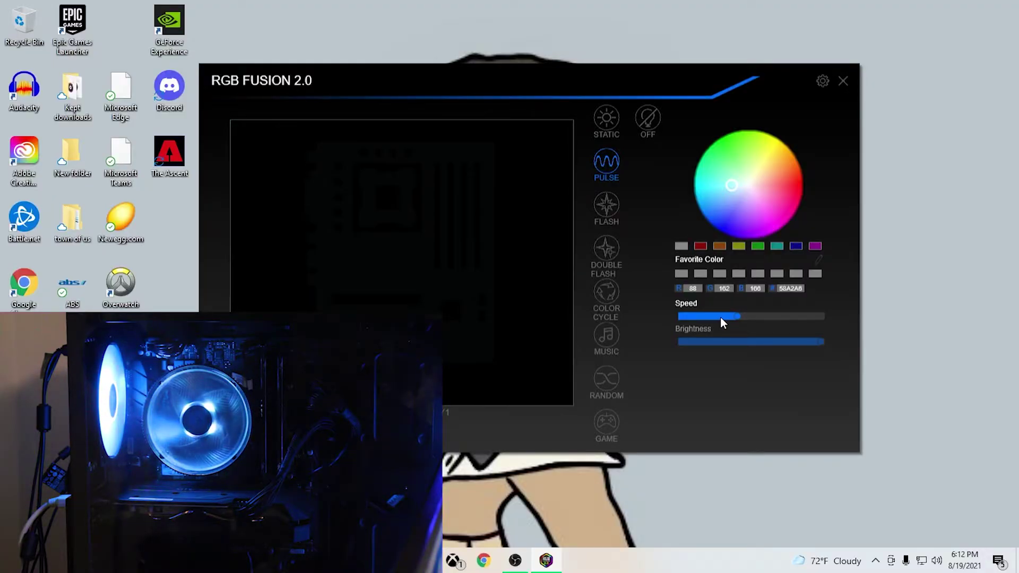
Step: Try Flash mode in grey-teal, raising and then lowering its flash speed
click(606, 208)
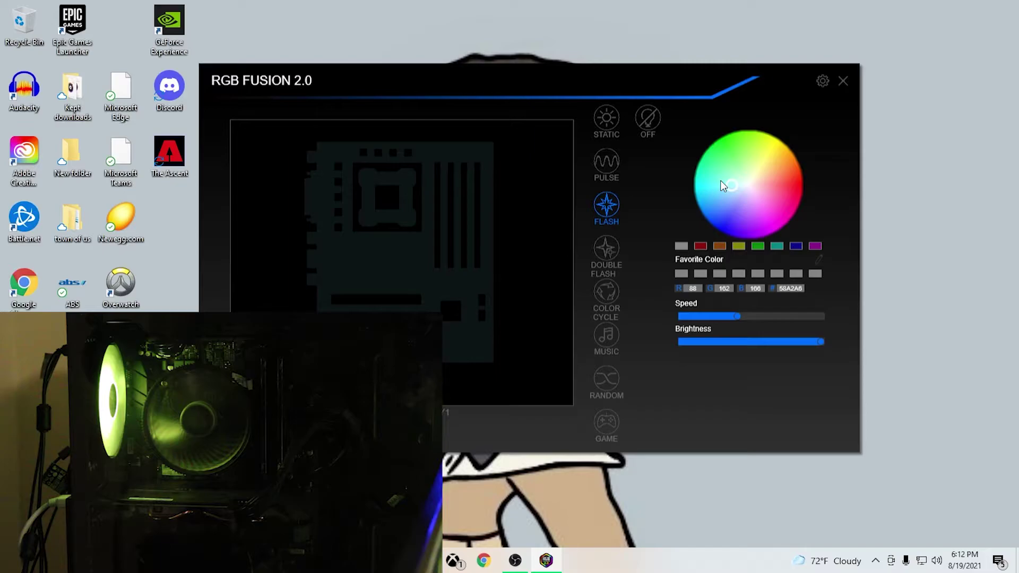
drag(746, 200, 731, 145)
drag(738, 317, 785, 318)
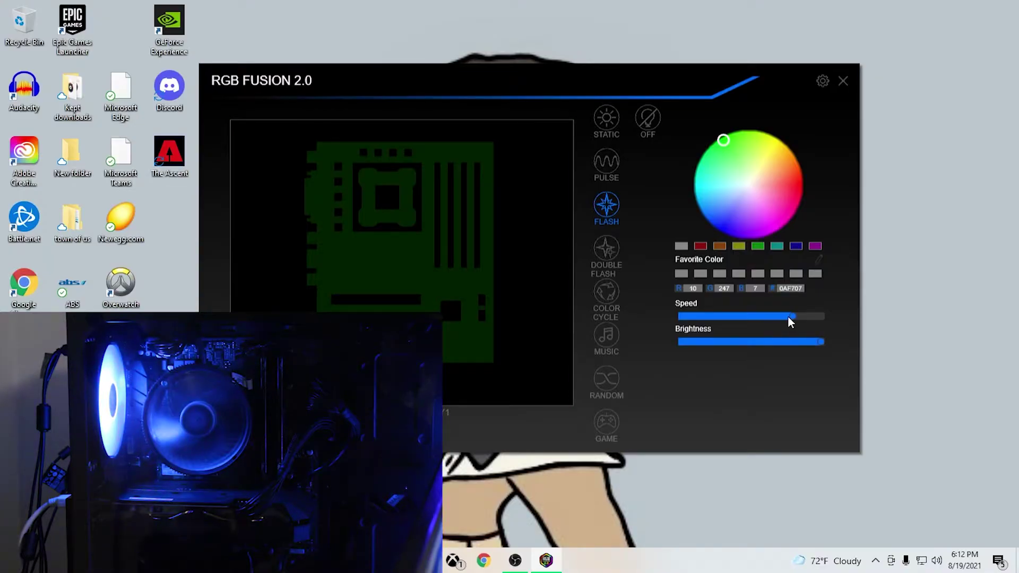
drag(788, 318, 737, 317)
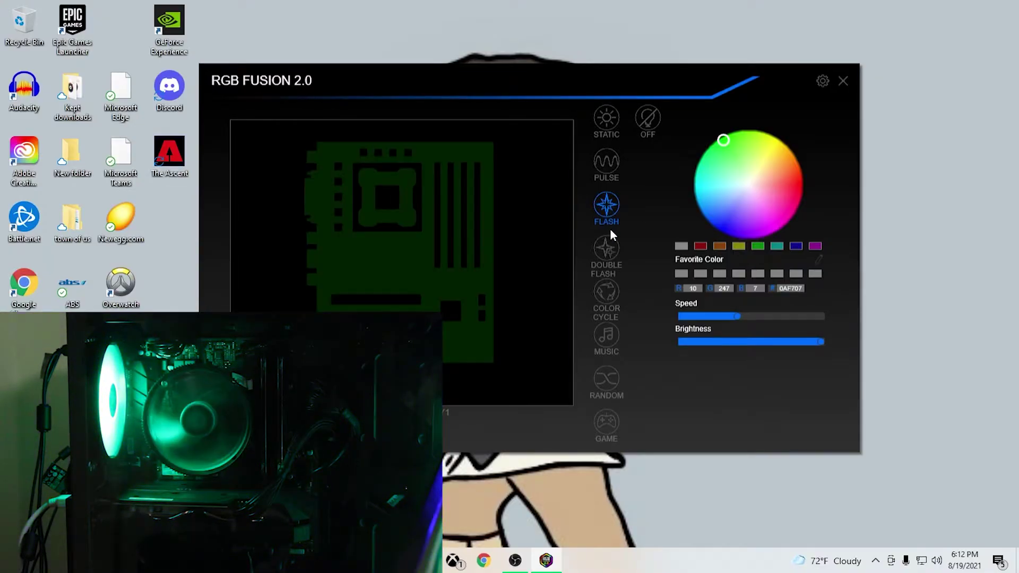
click(612, 159)
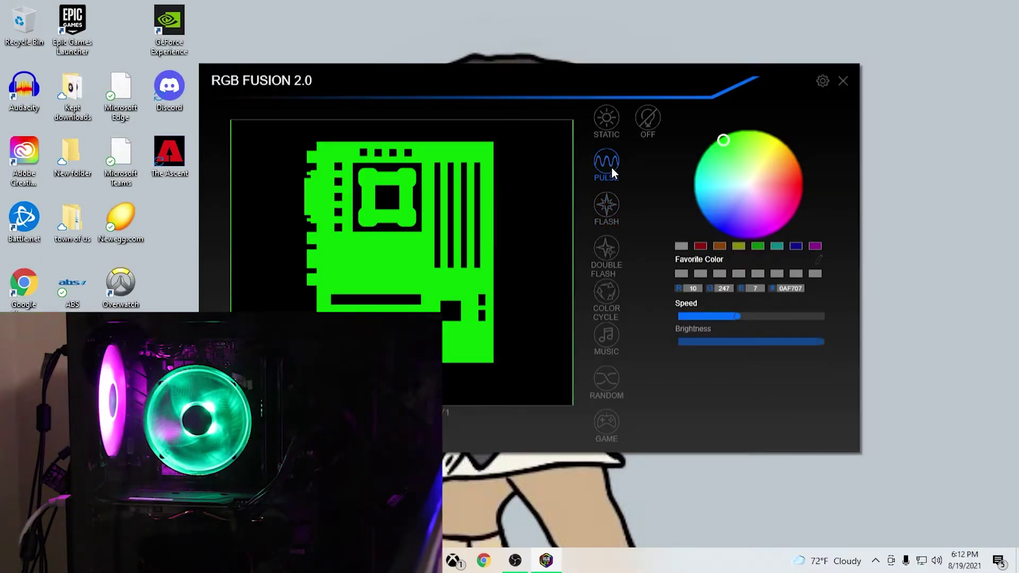
click(607, 207)
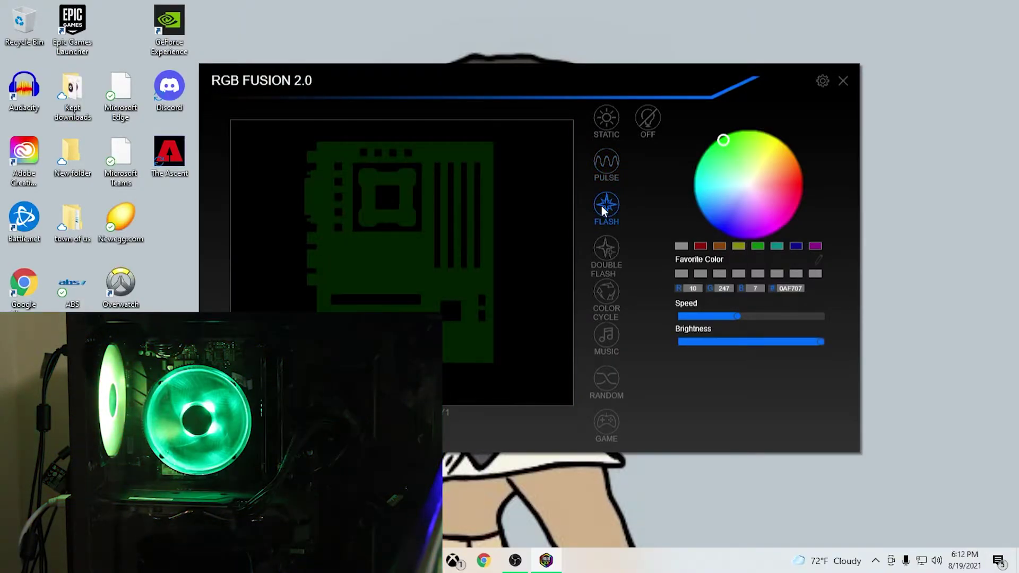
Step: Set Double Flash in red-orange FD3401 with speed nudged up and brightness slightly lowered
click(605, 248)
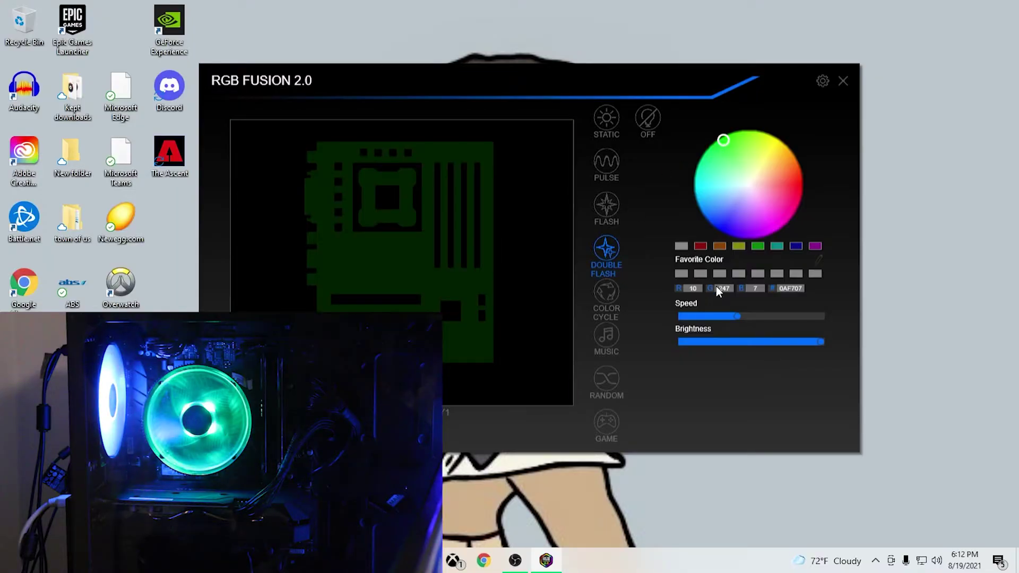
click(803, 168)
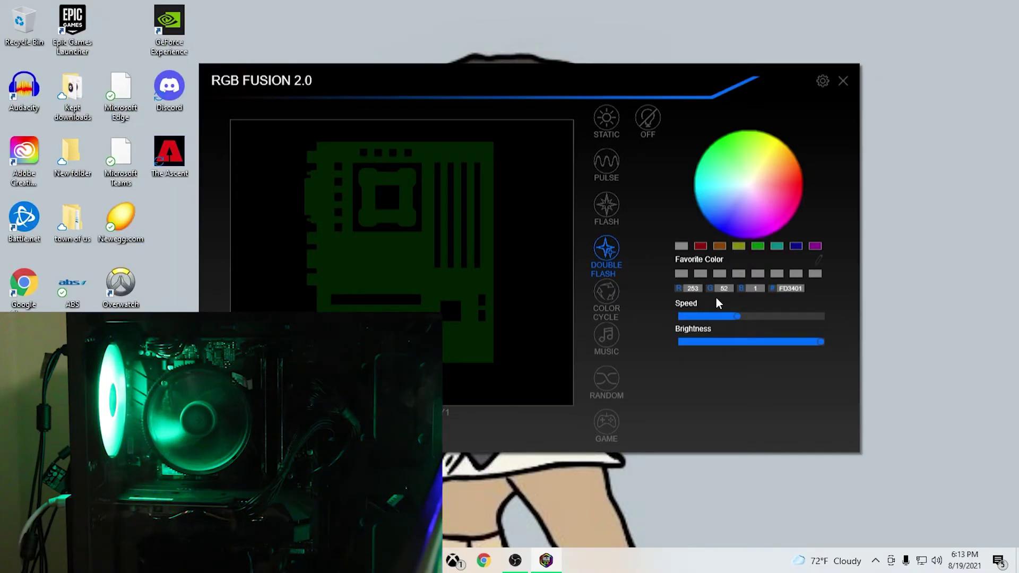
drag(737, 316, 747, 315)
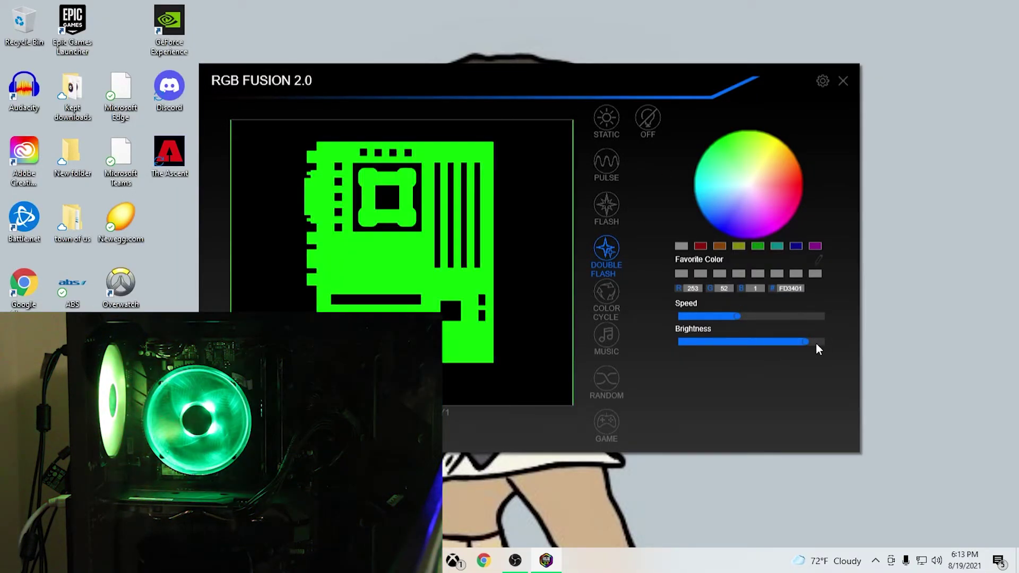
drag(818, 342, 774, 342)
Step: Switch to Color Cycle at full brightness, trying faster speeds before settling on a low speed
click(606, 294)
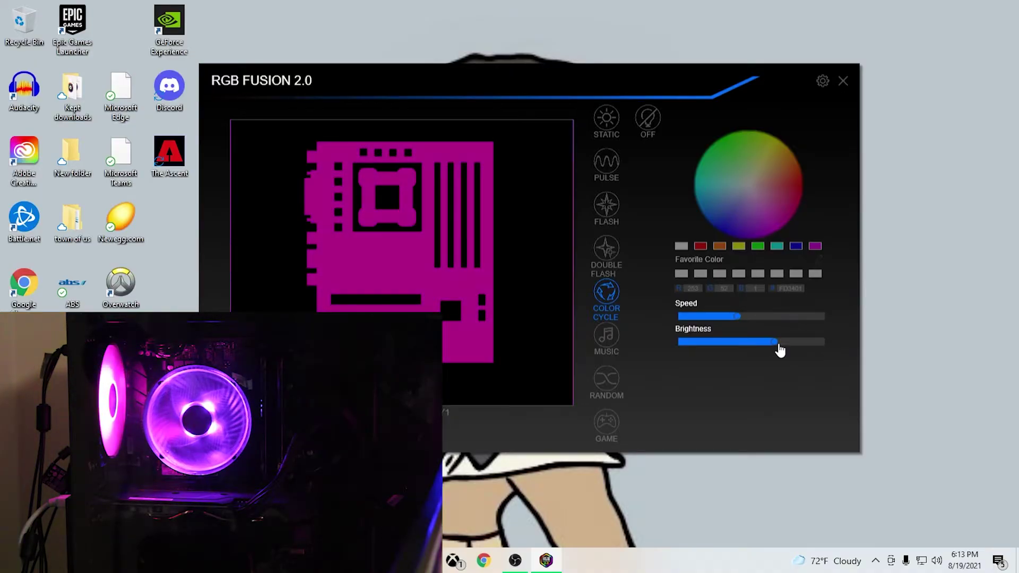
drag(781, 345, 847, 350)
drag(738, 317, 833, 325)
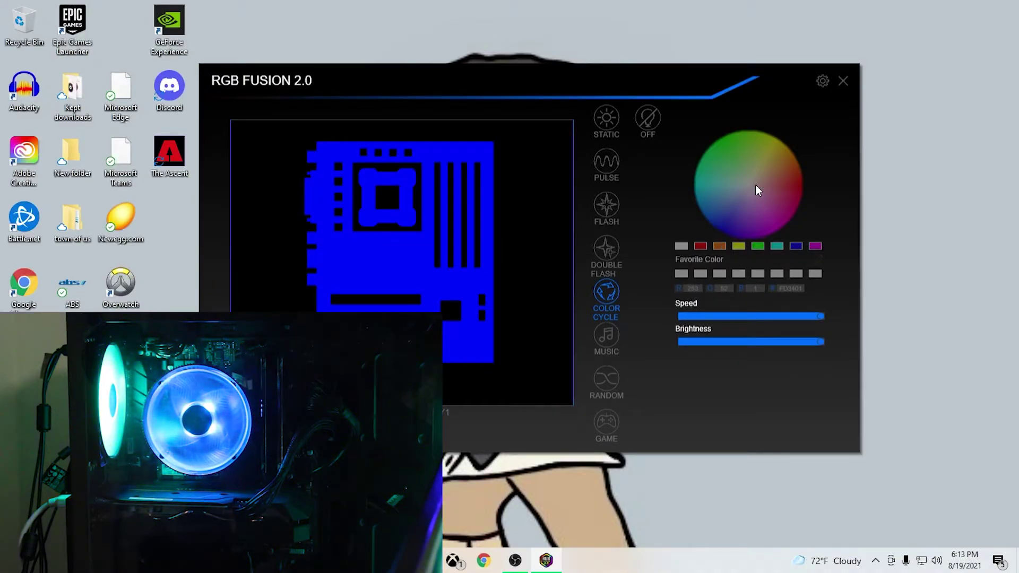
drag(820, 317, 736, 317)
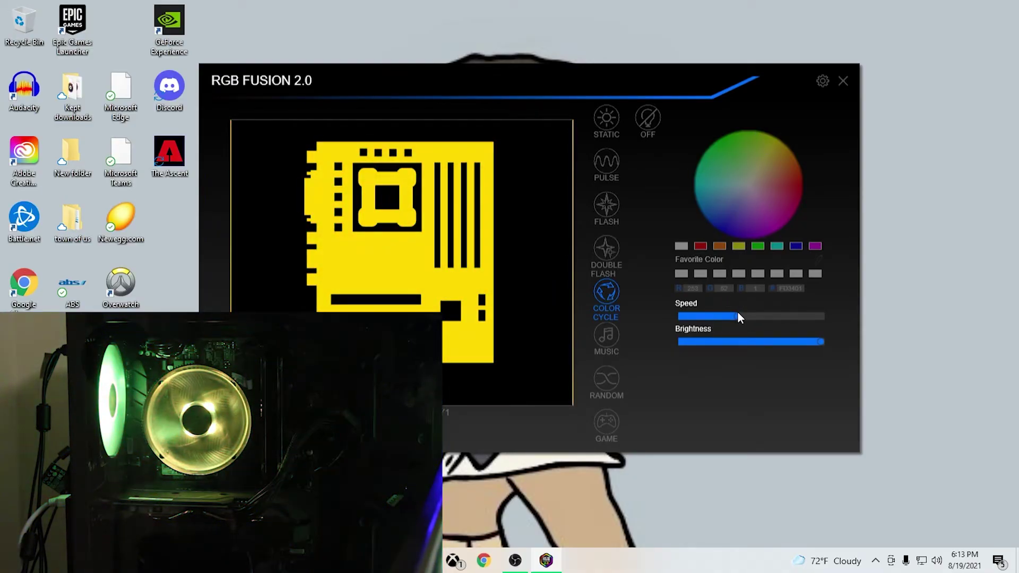
drag(747, 318, 796, 322)
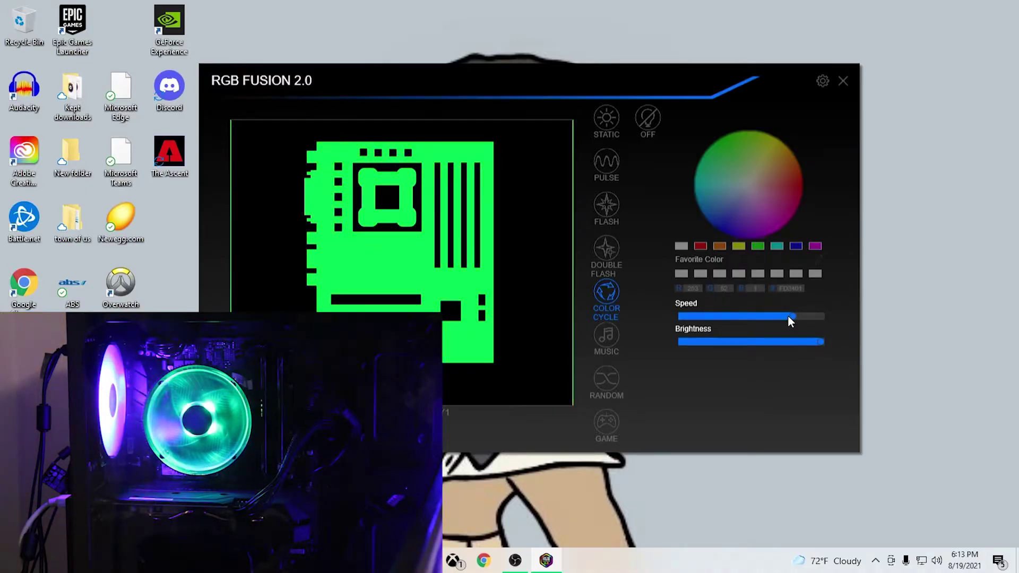
drag(794, 321, 710, 318)
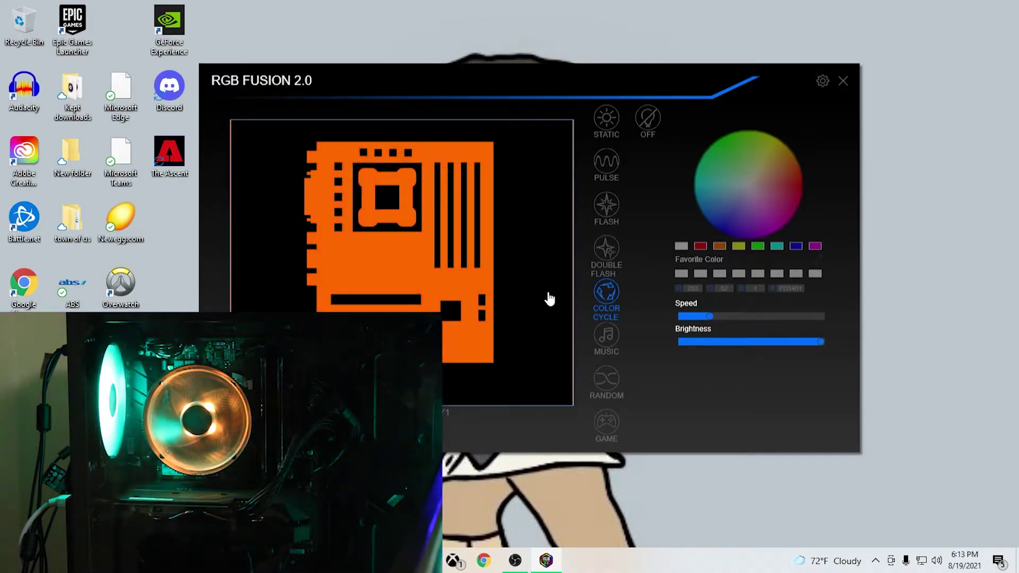
Step: Set Music mode with the rainbow swatch, pushing sensitivity and sampling rate near maximum
click(603, 341)
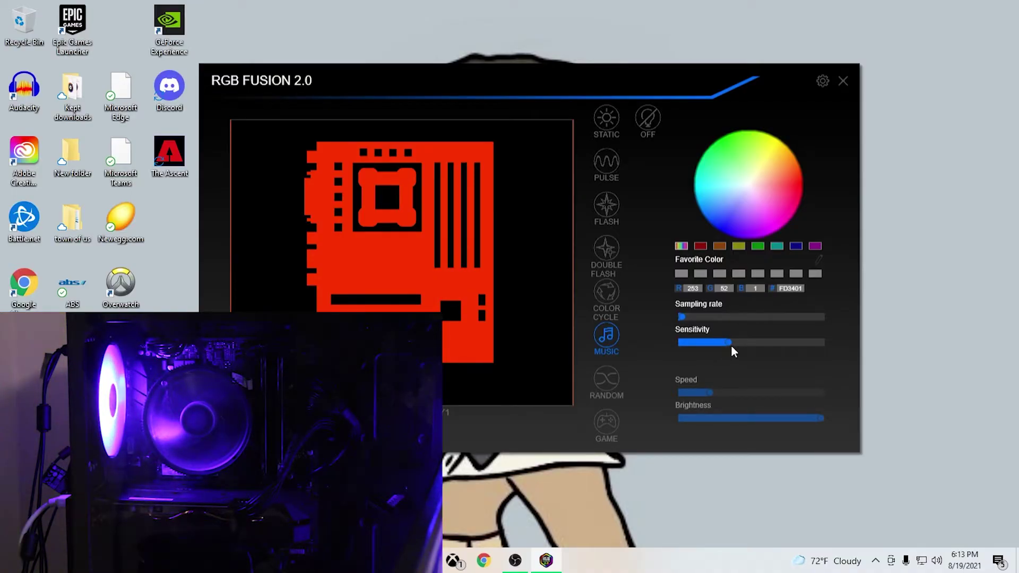
click(682, 247)
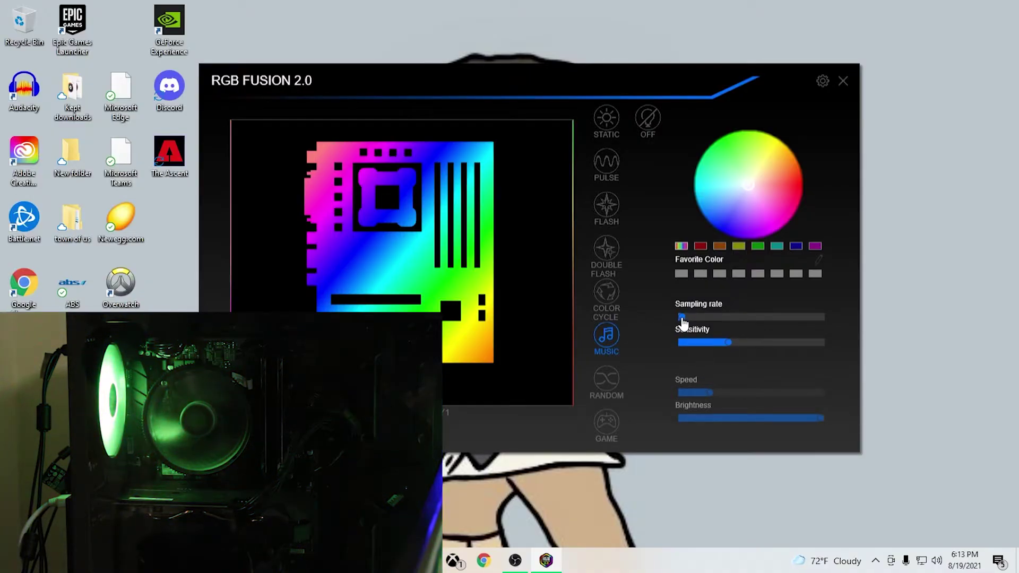
drag(730, 352, 786, 351)
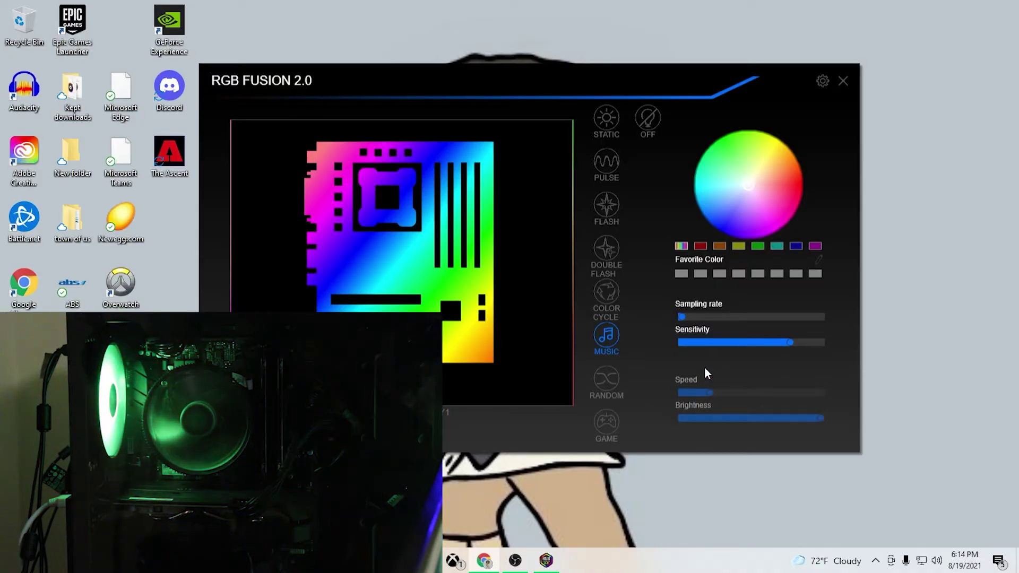
mouse_move(681, 317)
mouse_down()
mouse_move(718, 318)
mouse_move(700, 322)
mouse_up()
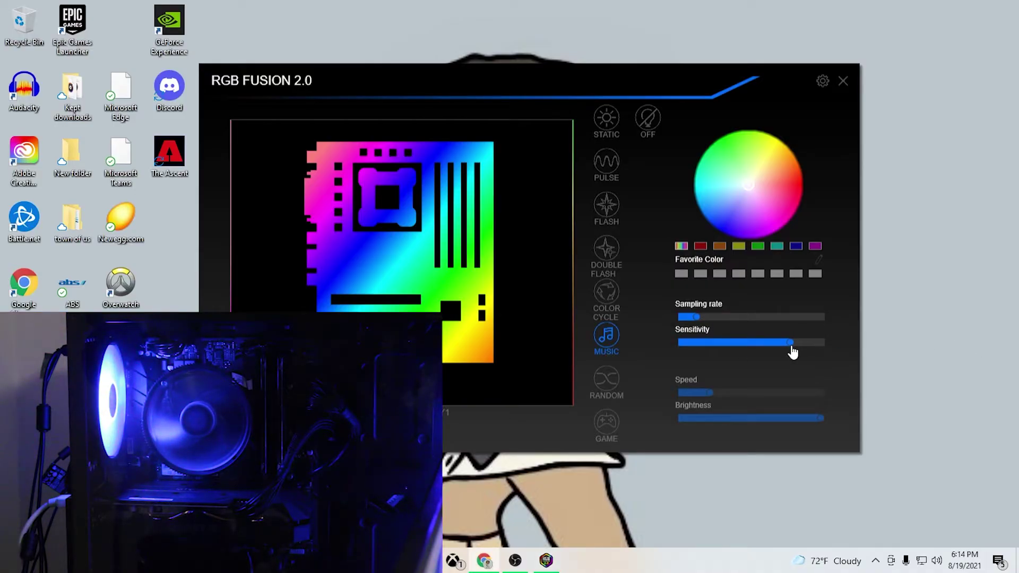
drag(793, 352, 806, 345)
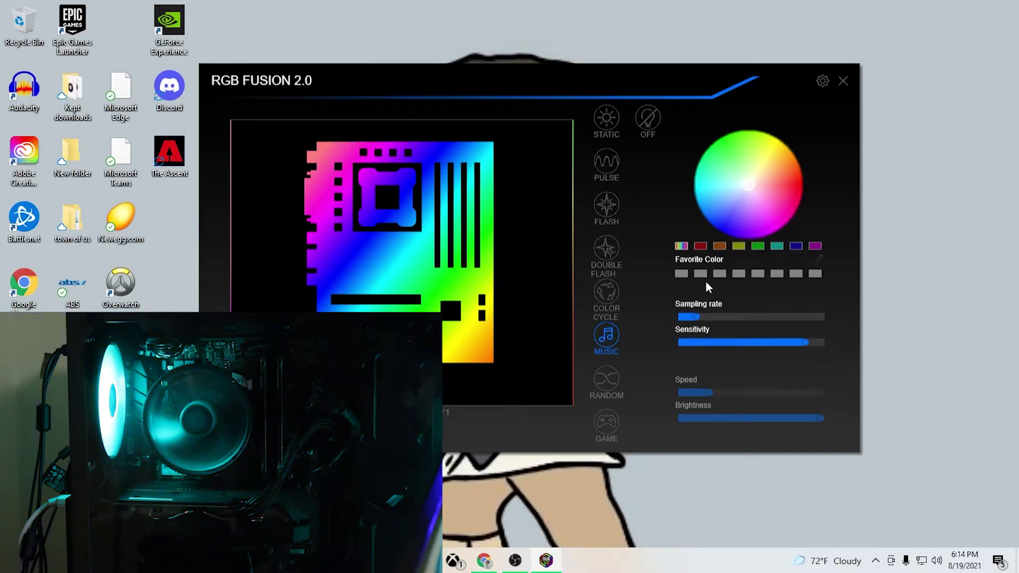
drag(705, 321, 761, 325)
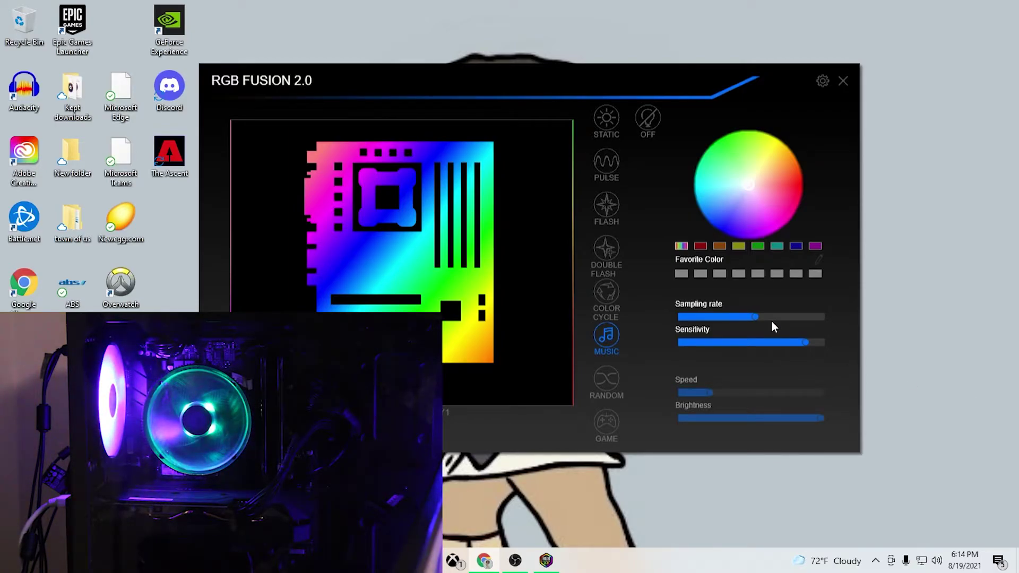
drag(760, 322, 809, 333)
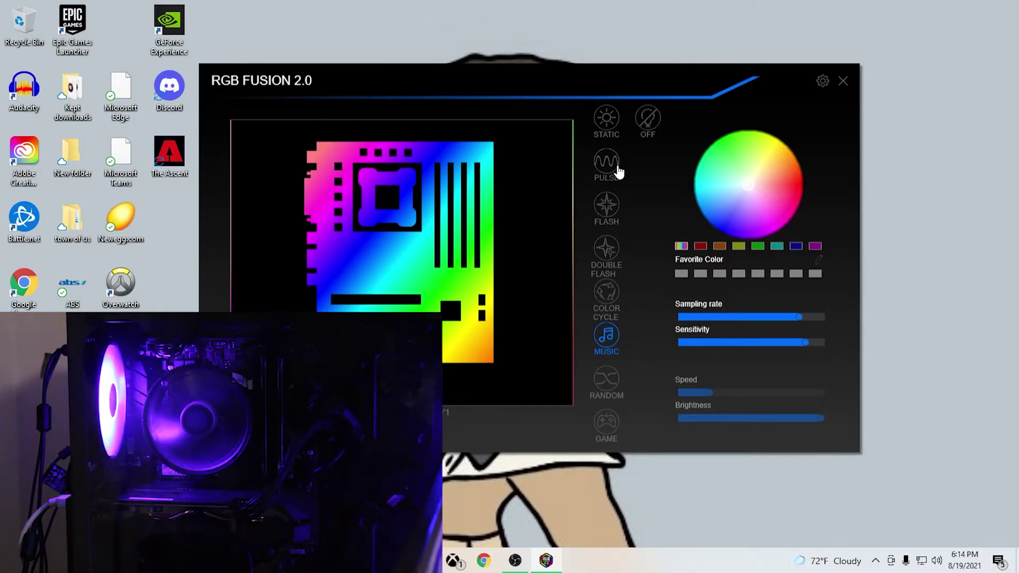
Step: After trying Color Cycle, Music and Random, choose Static in bright green 11FE00 (17/254/0)
click(607, 293)
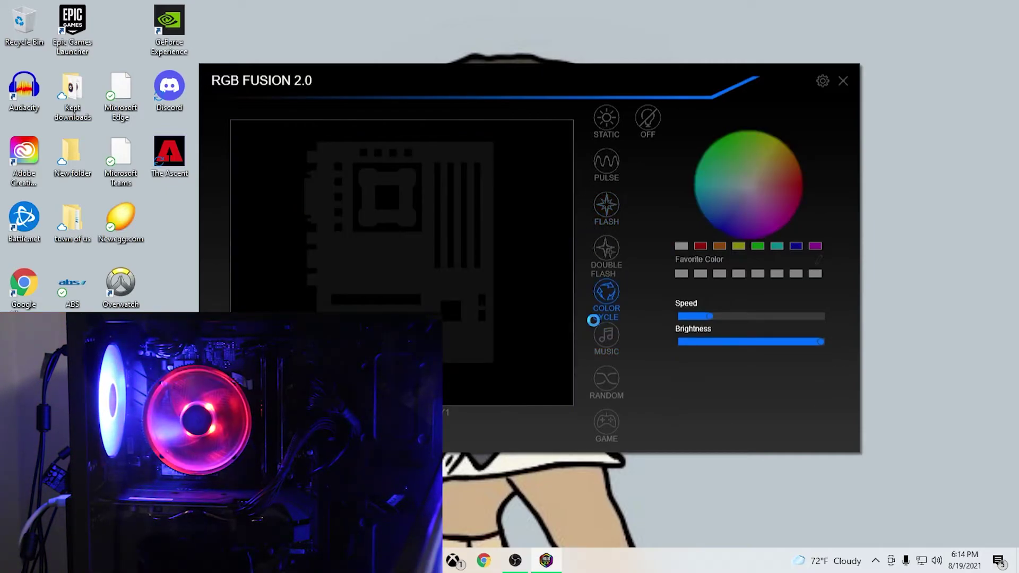
click(605, 339)
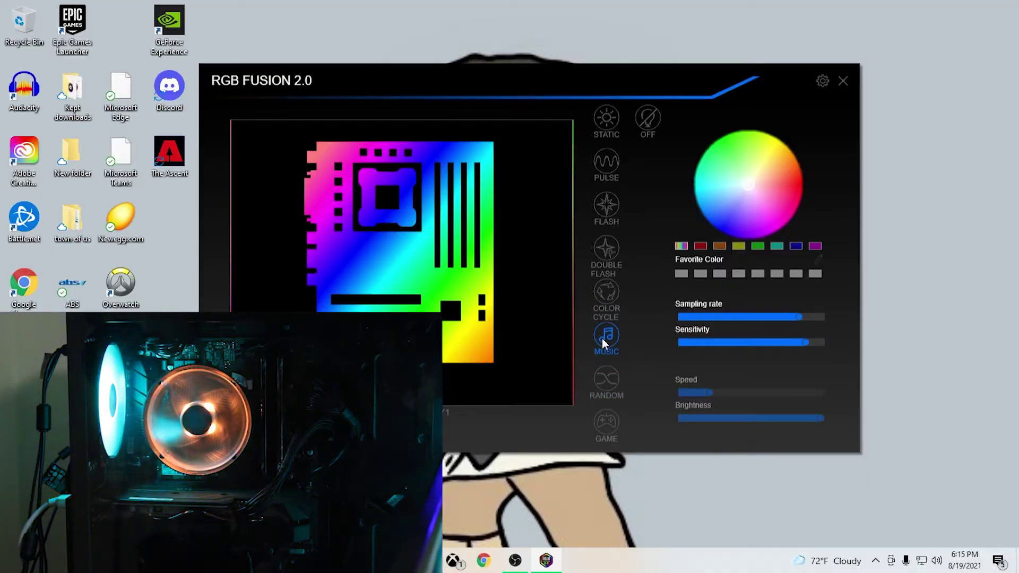
click(606, 387)
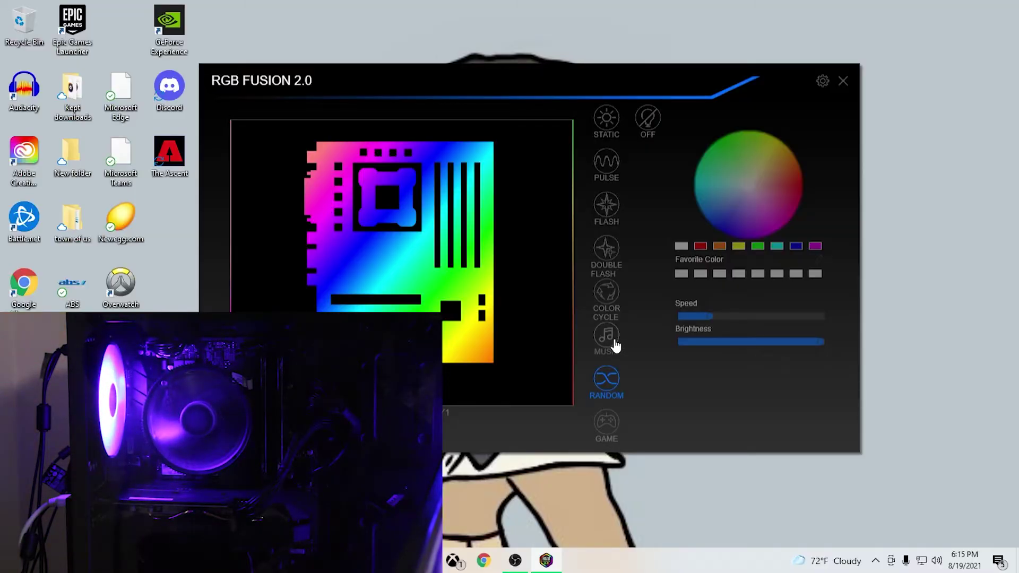
click(608, 337)
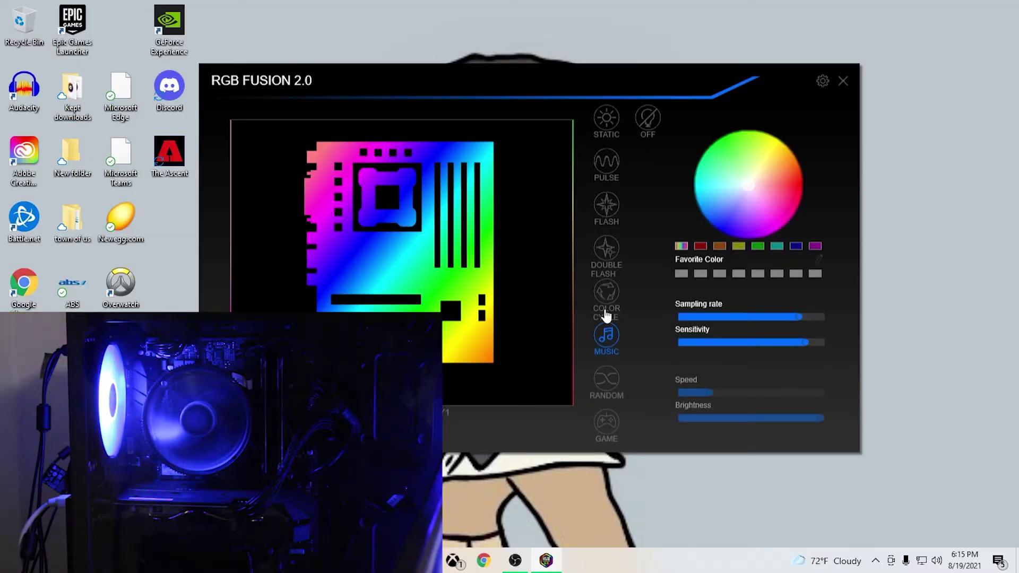
click(607, 119)
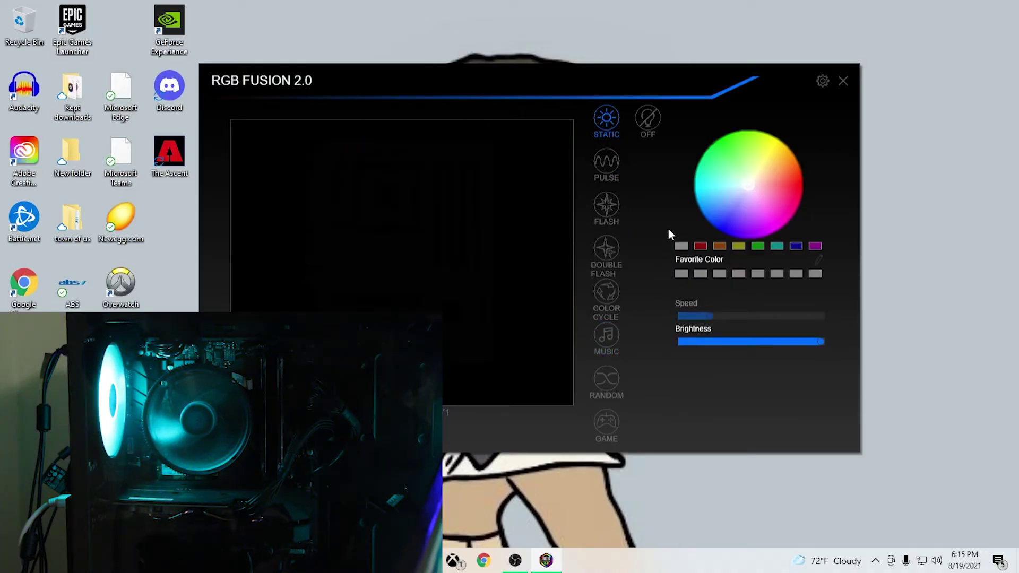
drag(748, 186, 728, 148)
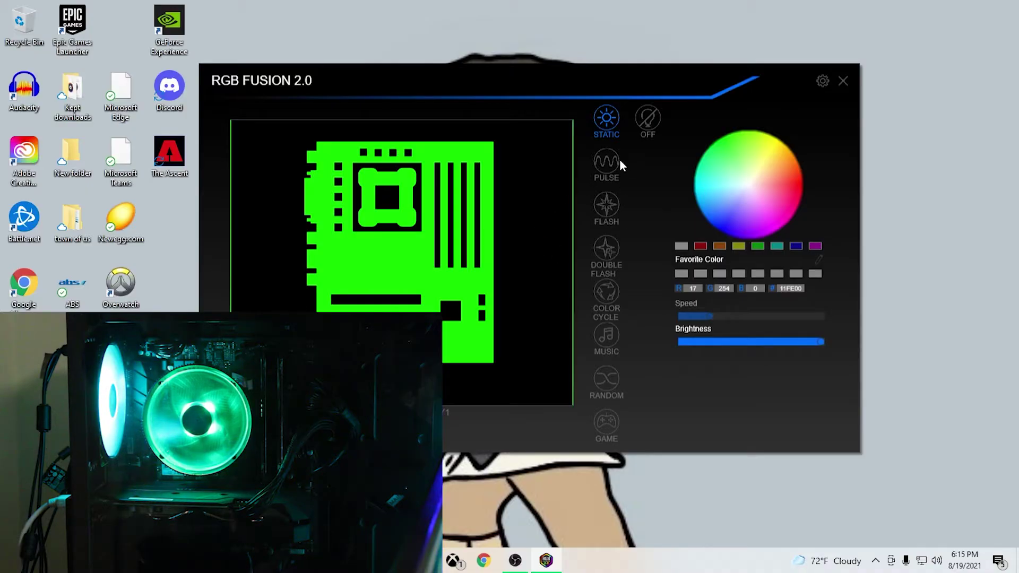
Step: Cycle through the Pulse, Flash and Color Cycle effects, ending on Flash
click(608, 170)
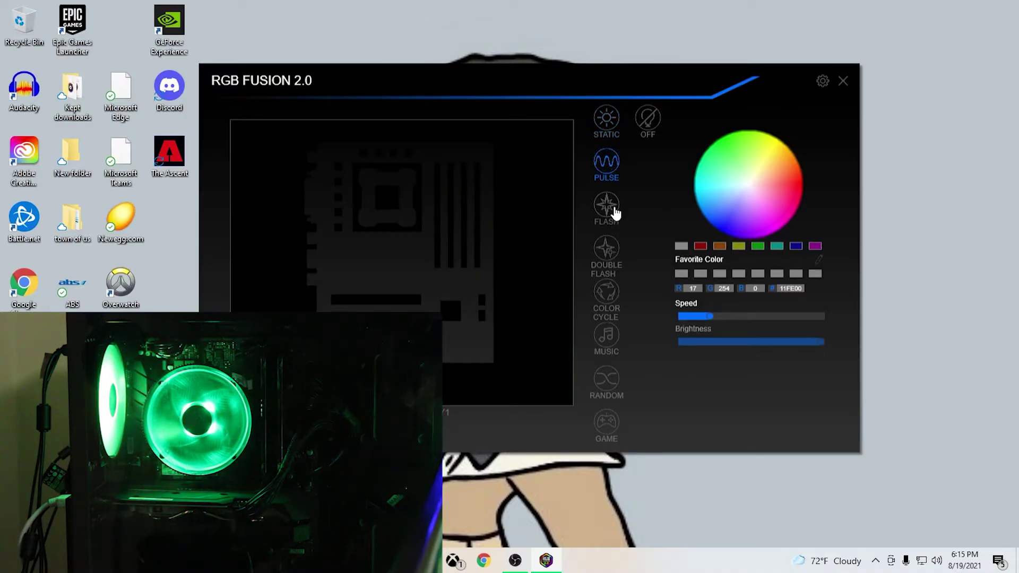
click(607, 204)
click(614, 293)
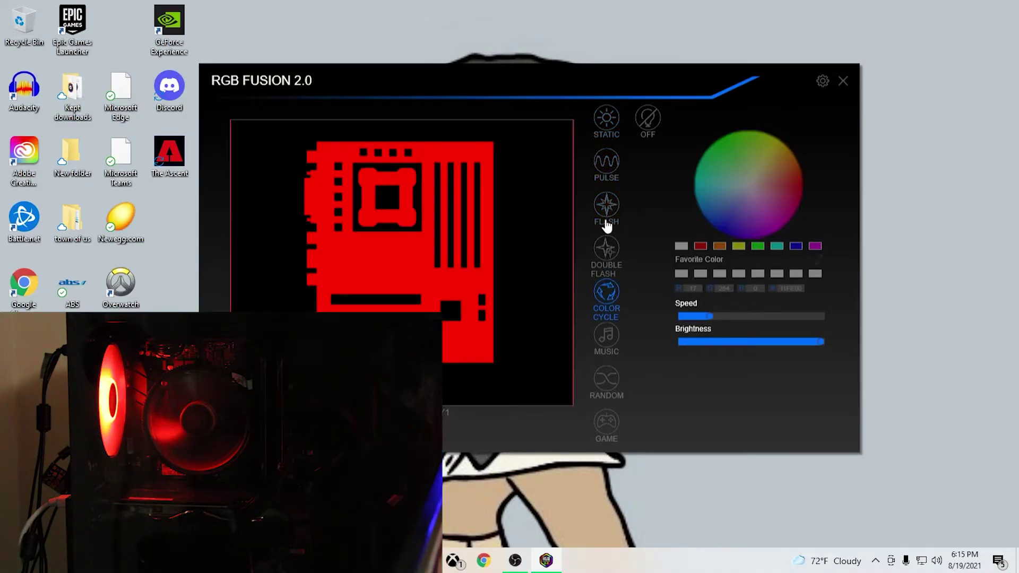
click(606, 164)
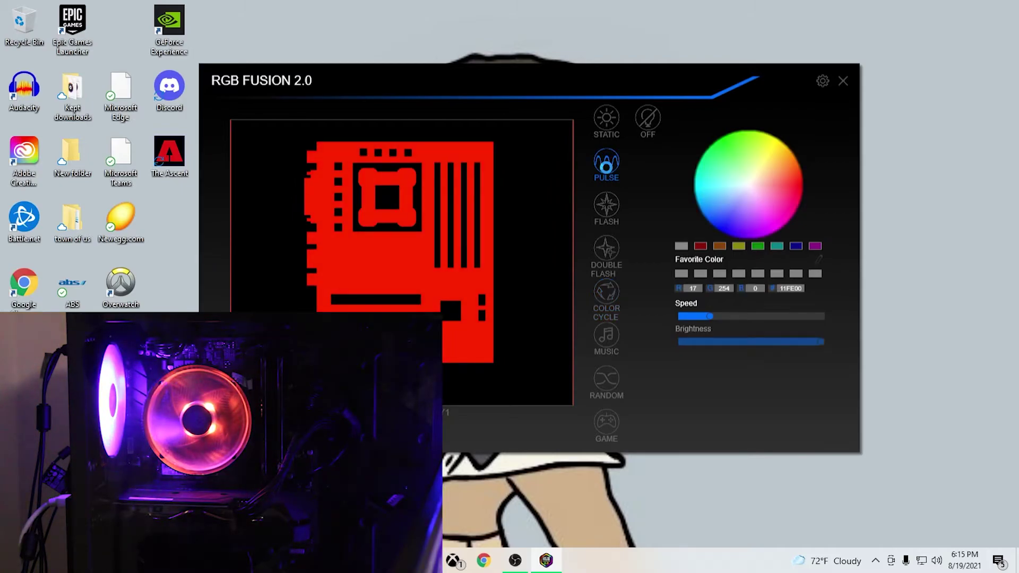
click(615, 204)
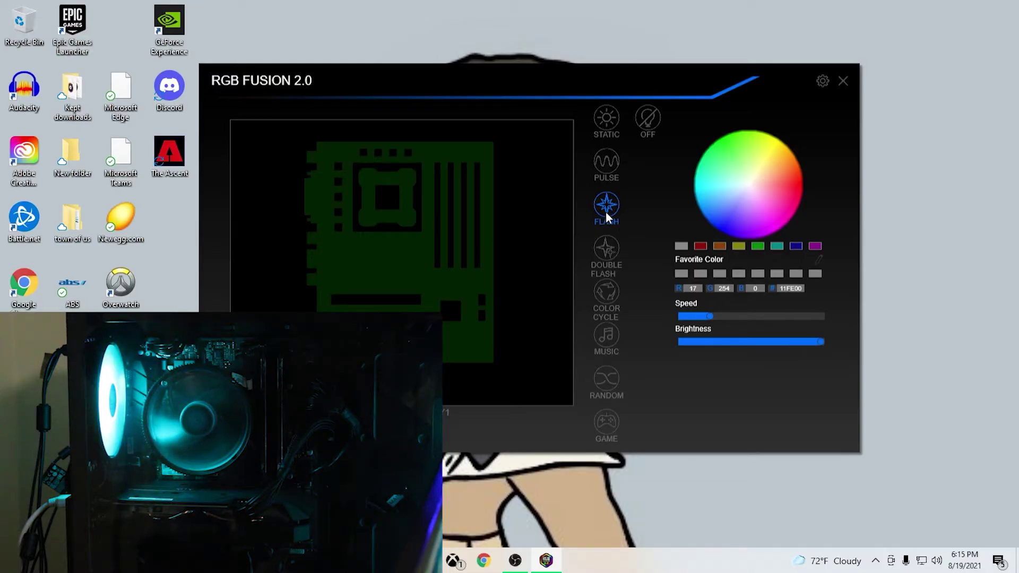
Step: Cancel out of the settings, then open the B460M DS3H AC V2-Y1 LED-zone view
click(823, 82)
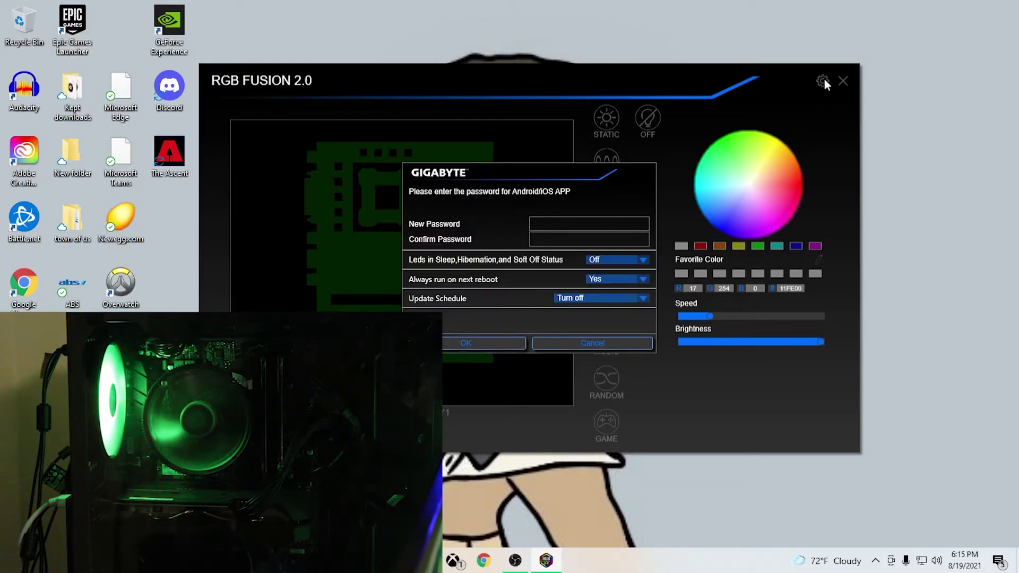
click(582, 343)
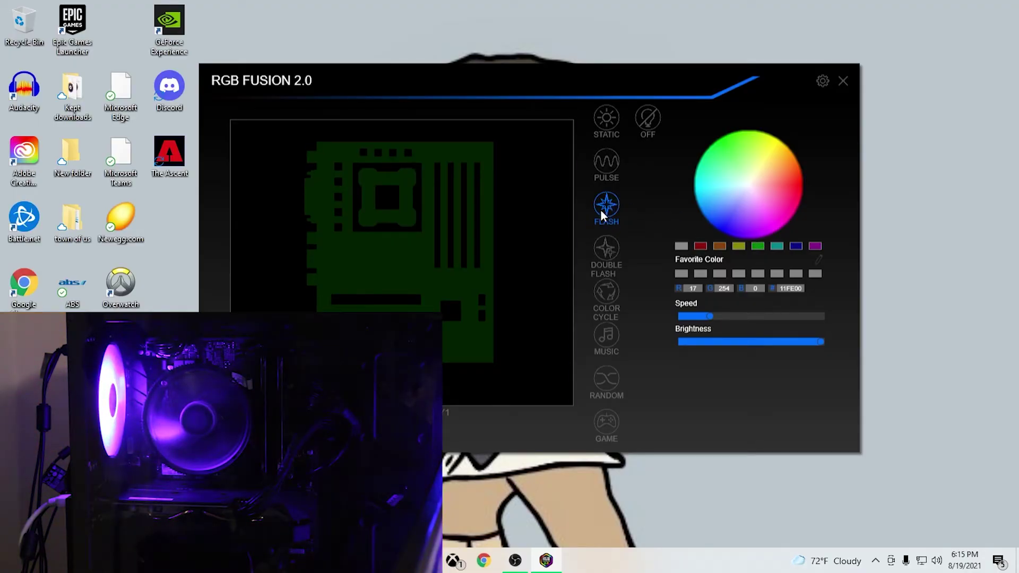
click(423, 269)
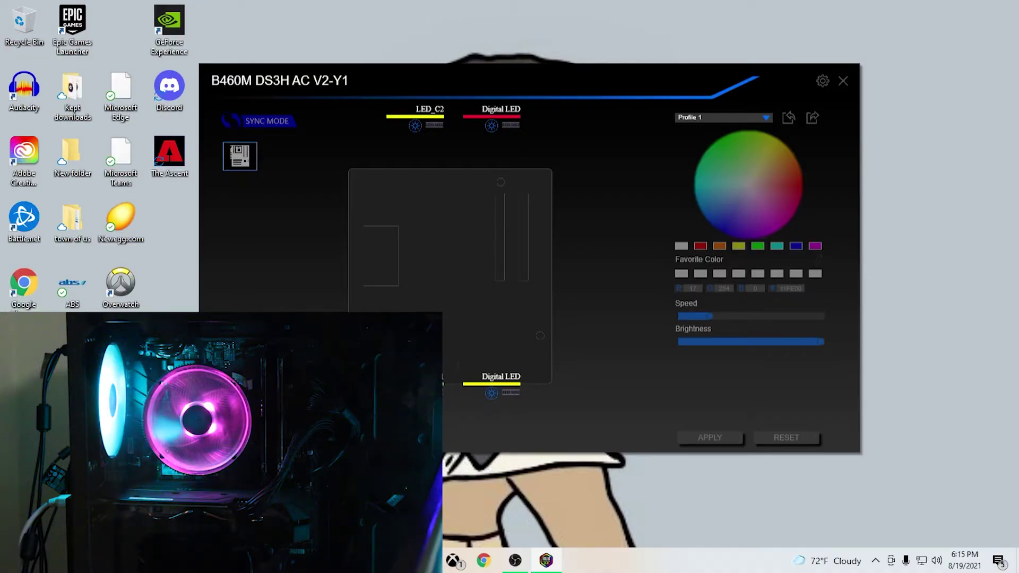
Step: Set the lower Digital LED zone to a bright green colour and apply it
click(491, 392)
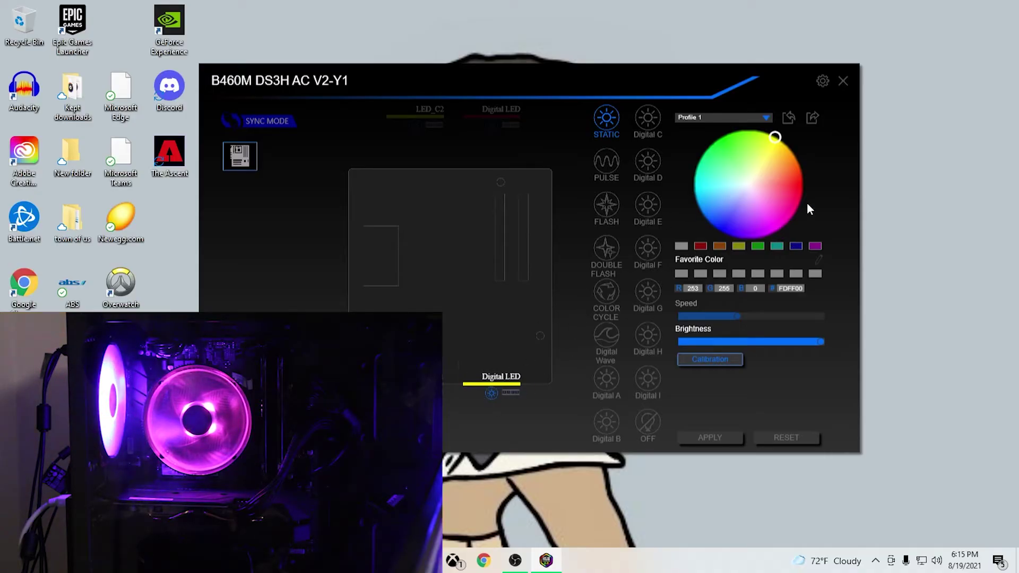
click(733, 146)
drag(715, 146, 724, 142)
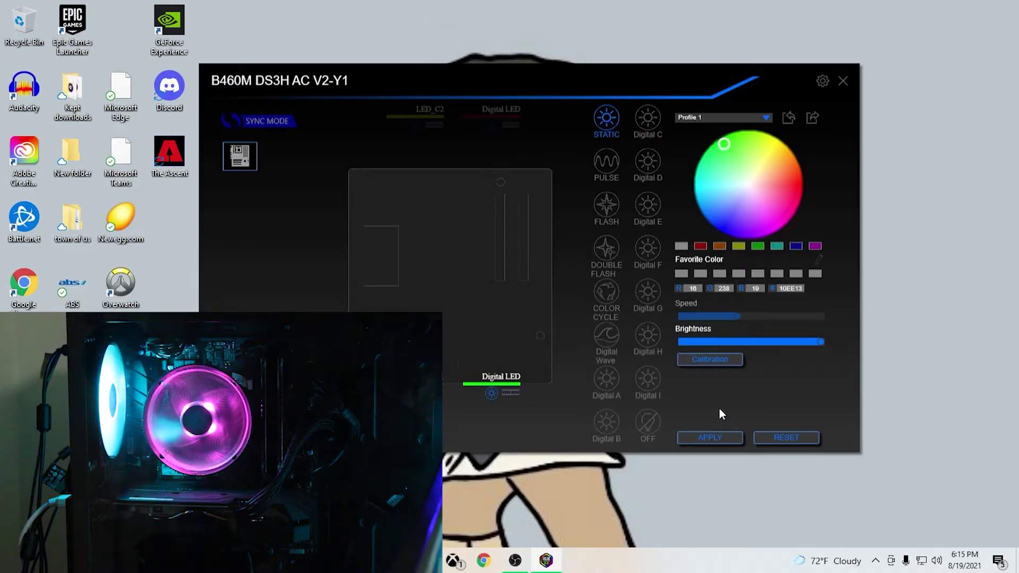
click(726, 439)
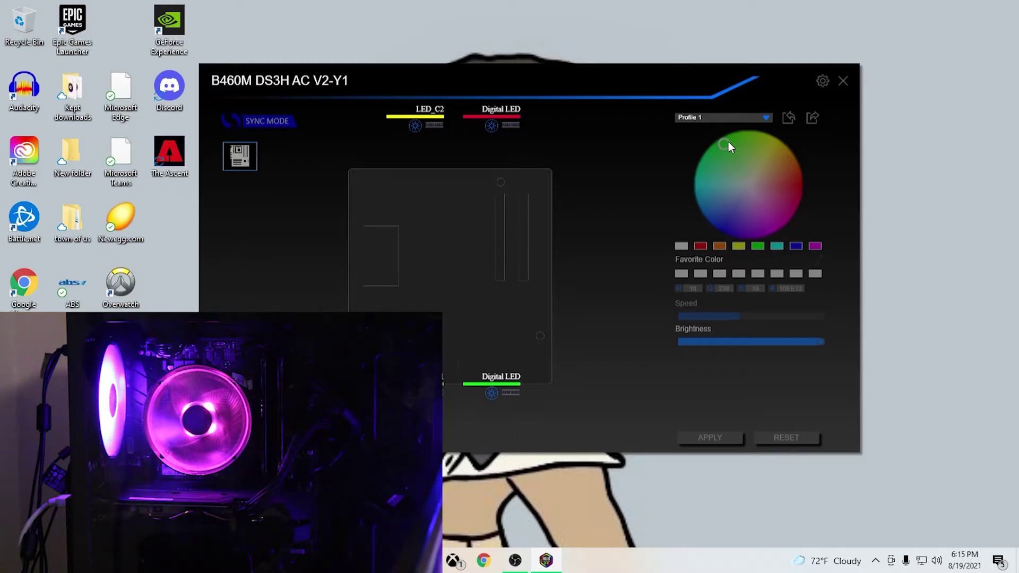
Step: Switch the Digital LED zone to Flash in green 02FC4A at faster speed and apply
click(491, 393)
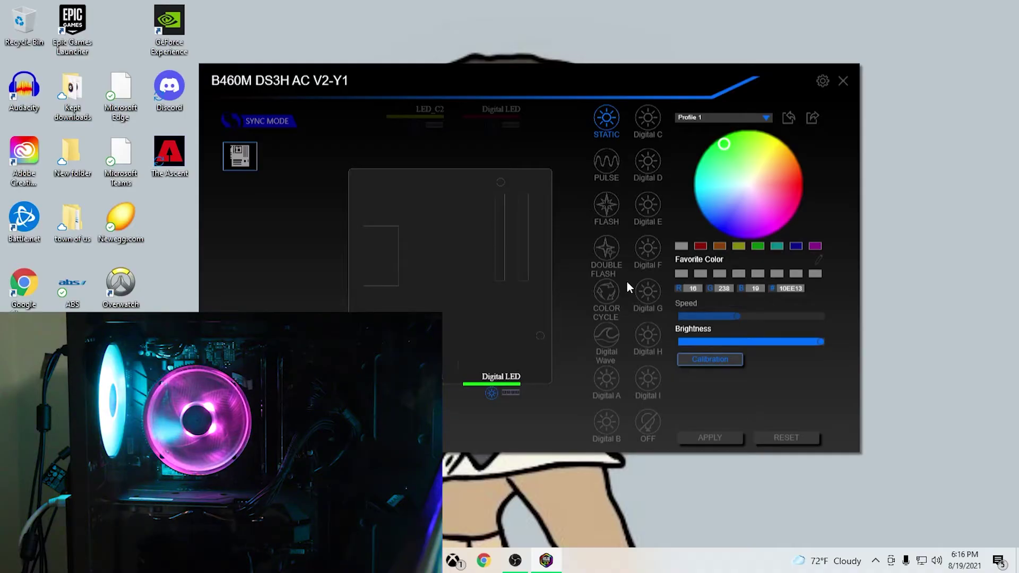
click(610, 203)
click(775, 137)
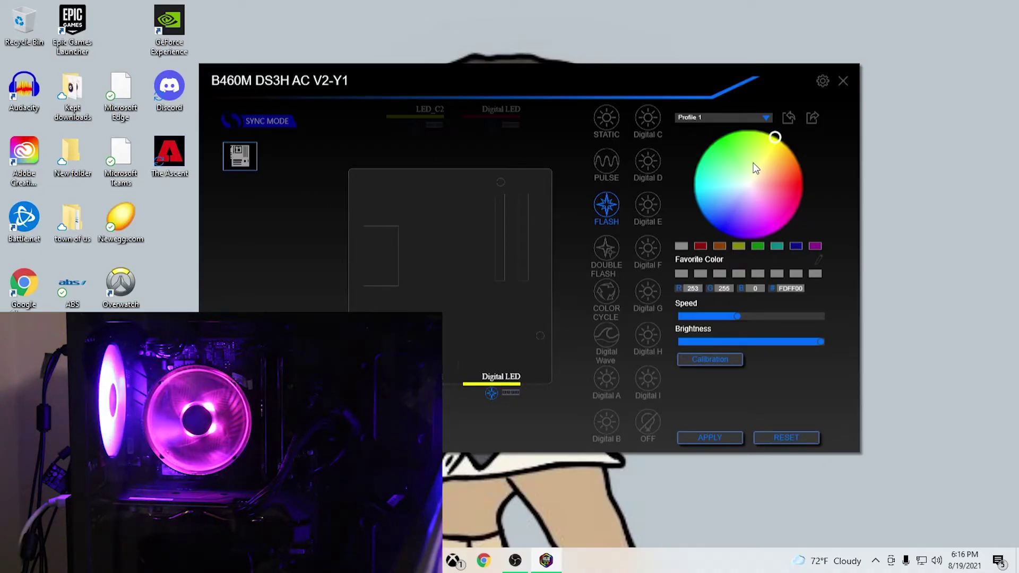
drag(773, 140, 709, 149)
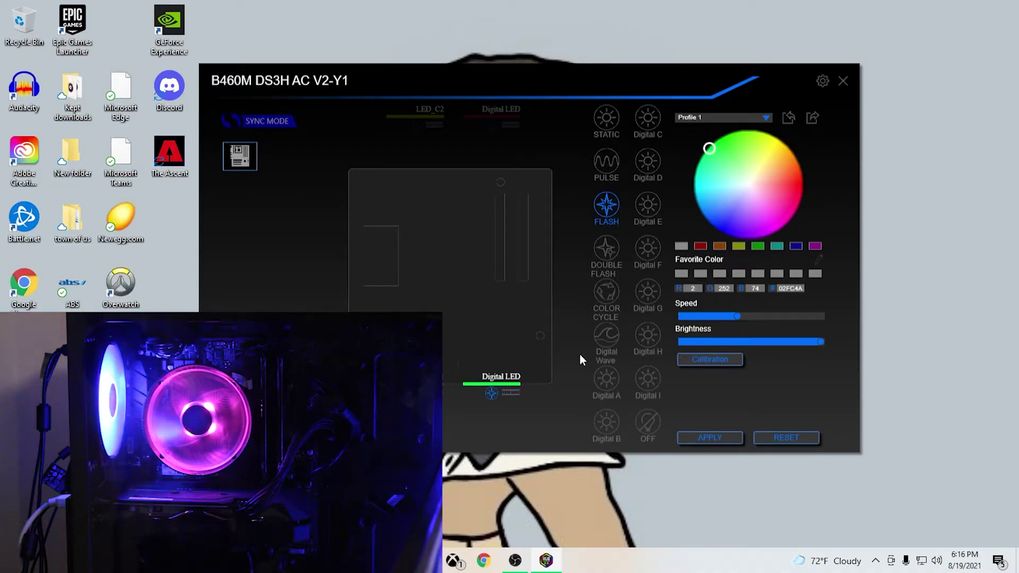
drag(741, 323, 768, 328)
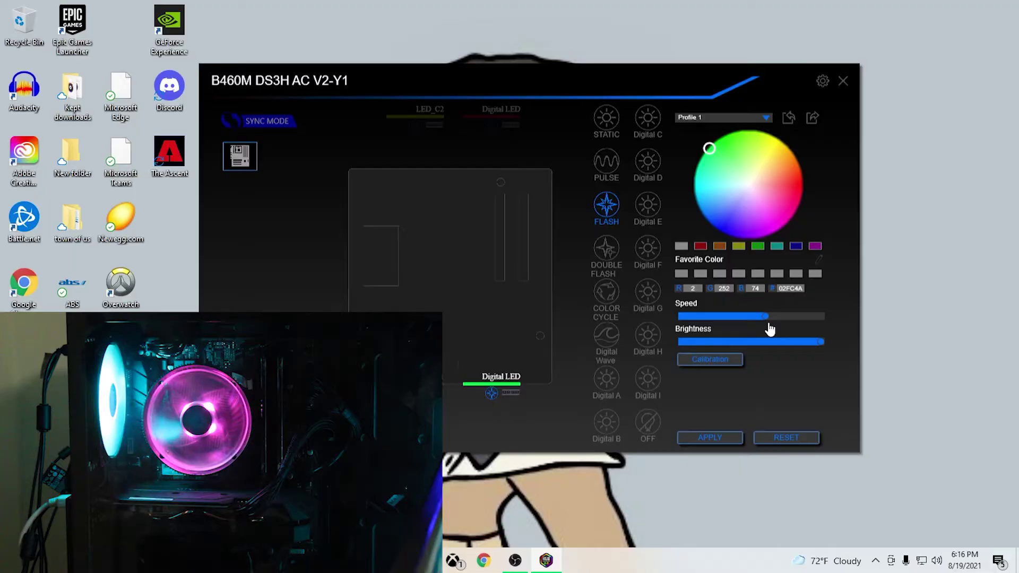
click(705, 436)
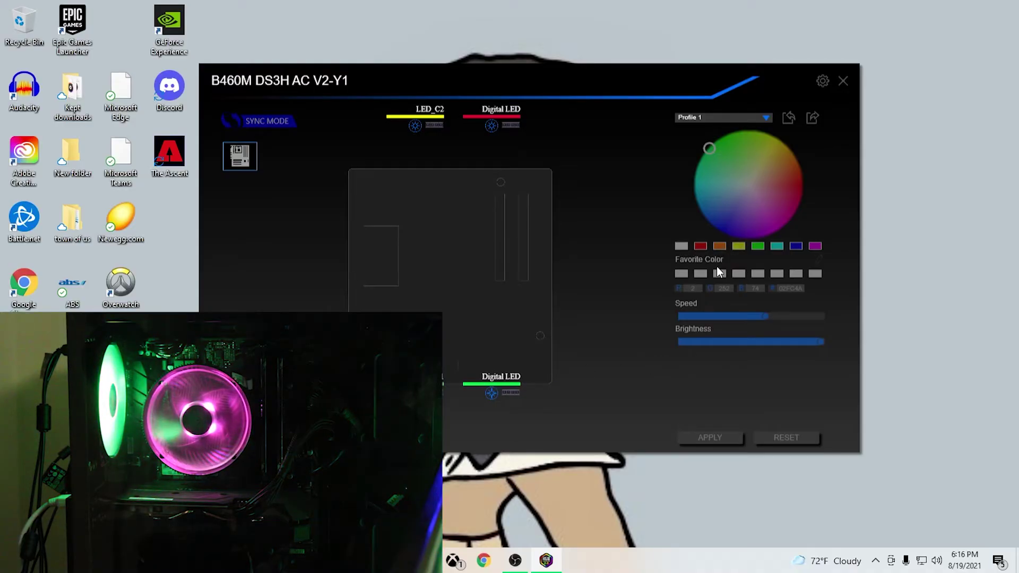
Step: Set the LED_C2 zone to the Double Flash effect in green 22DC33
click(711, 437)
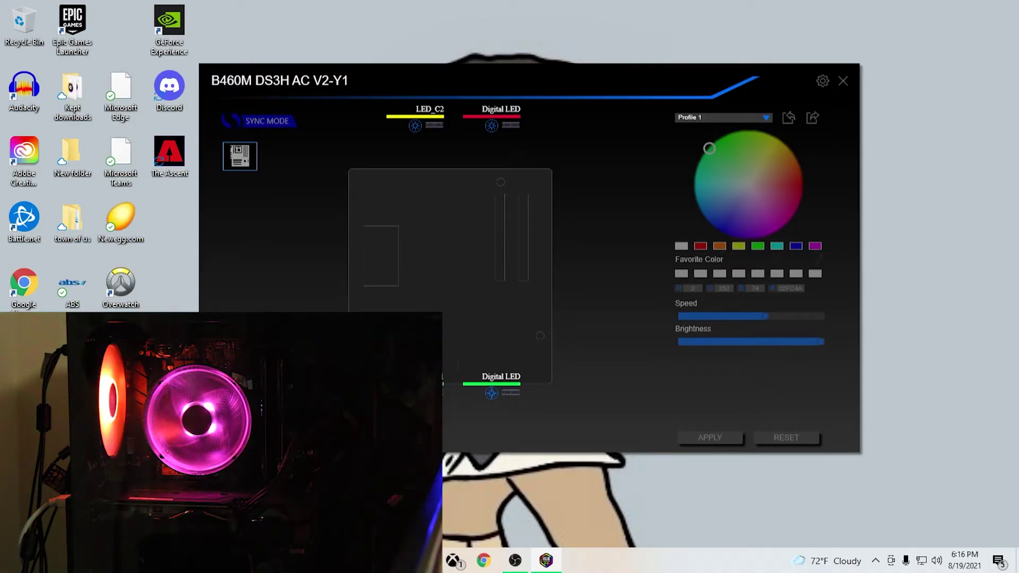
drag(737, 171, 775, 137)
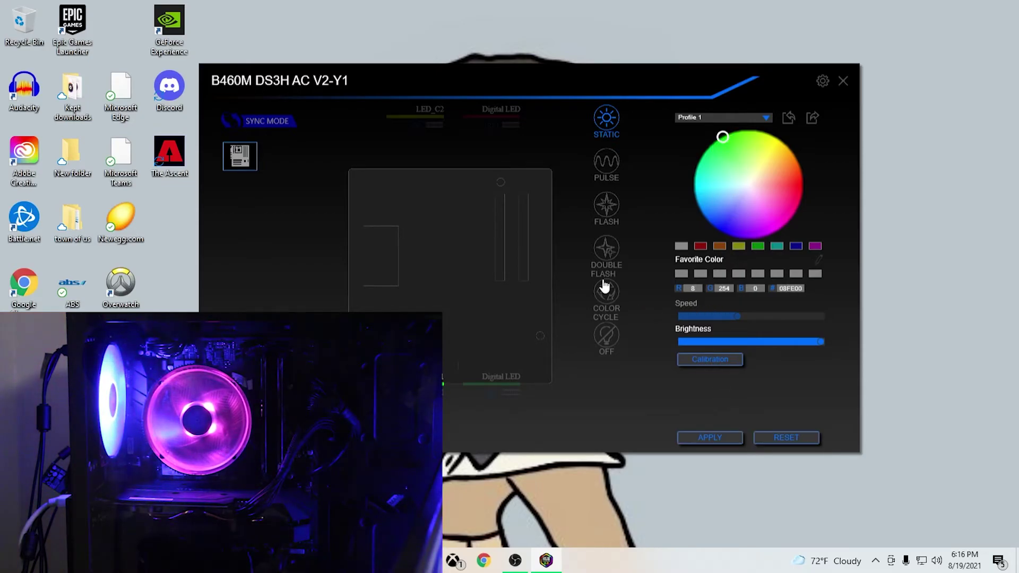
click(606, 205)
click(606, 248)
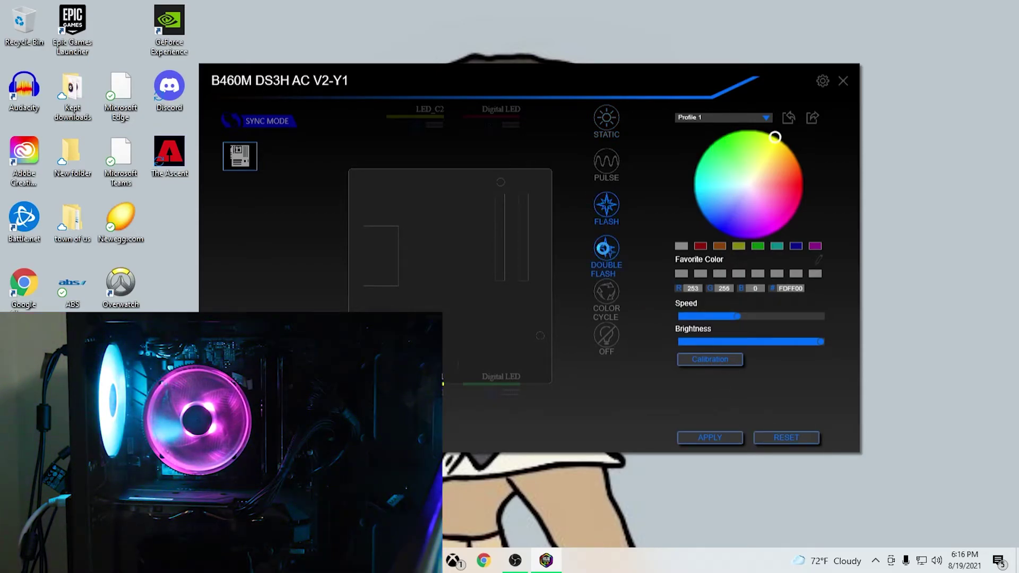
click(708, 143)
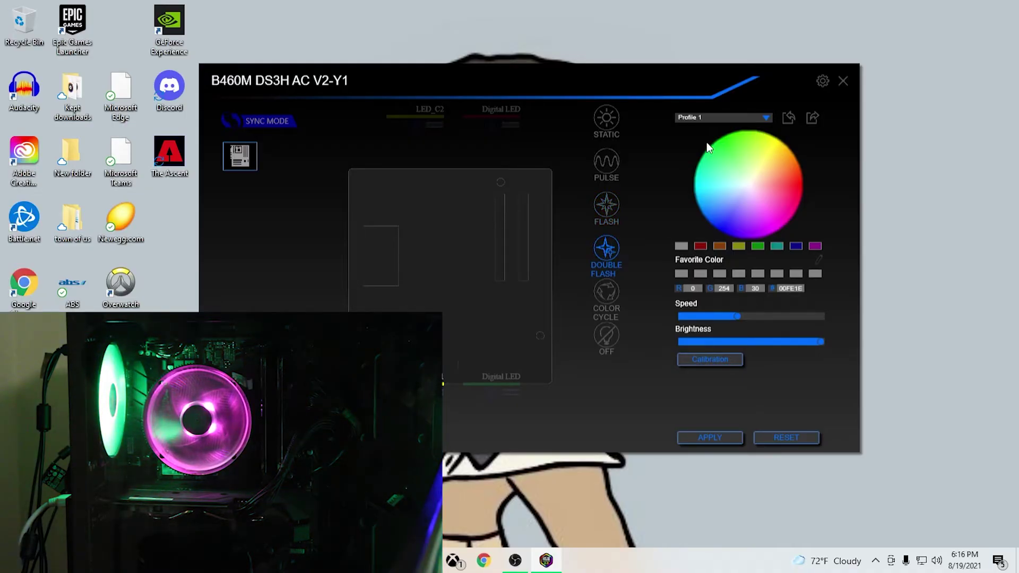
drag(741, 150, 725, 152)
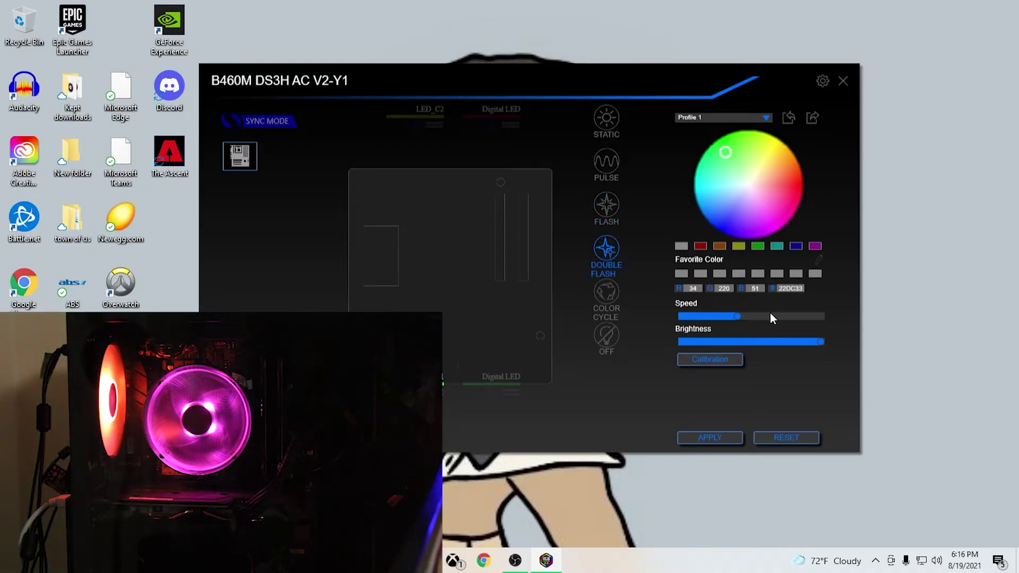
Step: Raise the Double Flash speed, apply it, and check the profile list stays on Profile 1
drag(740, 322, 783, 332)
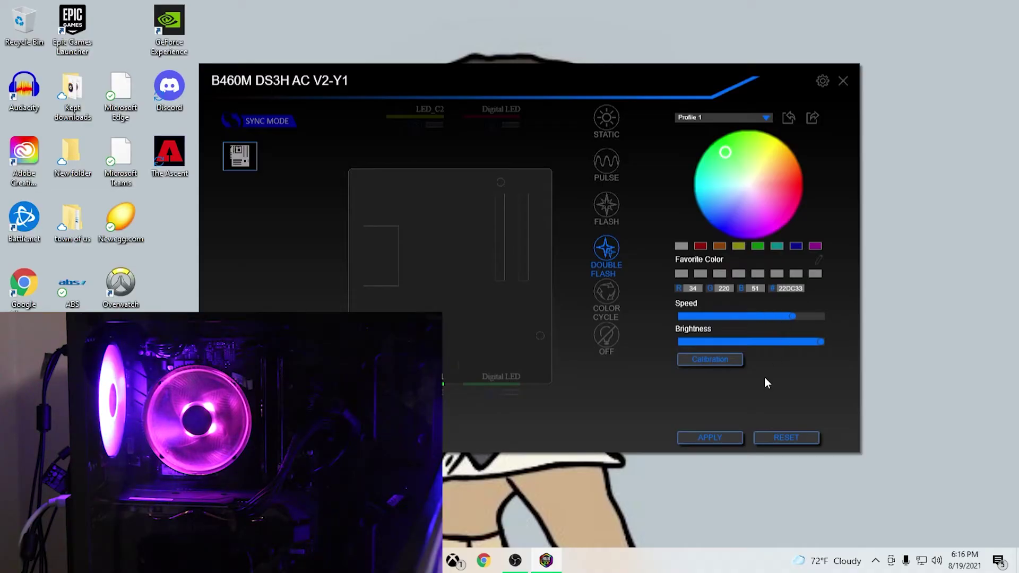
click(710, 437)
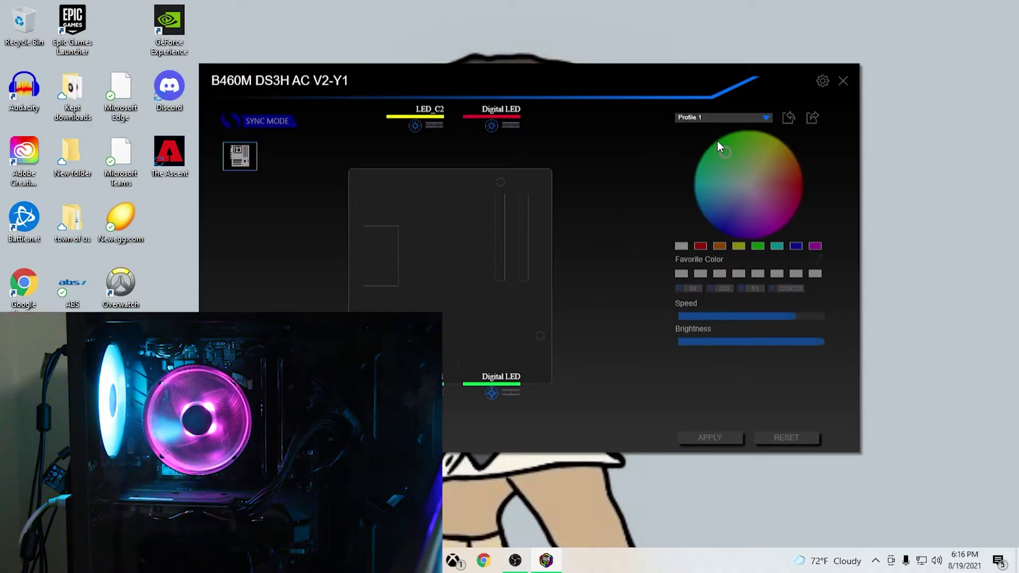
click(729, 117)
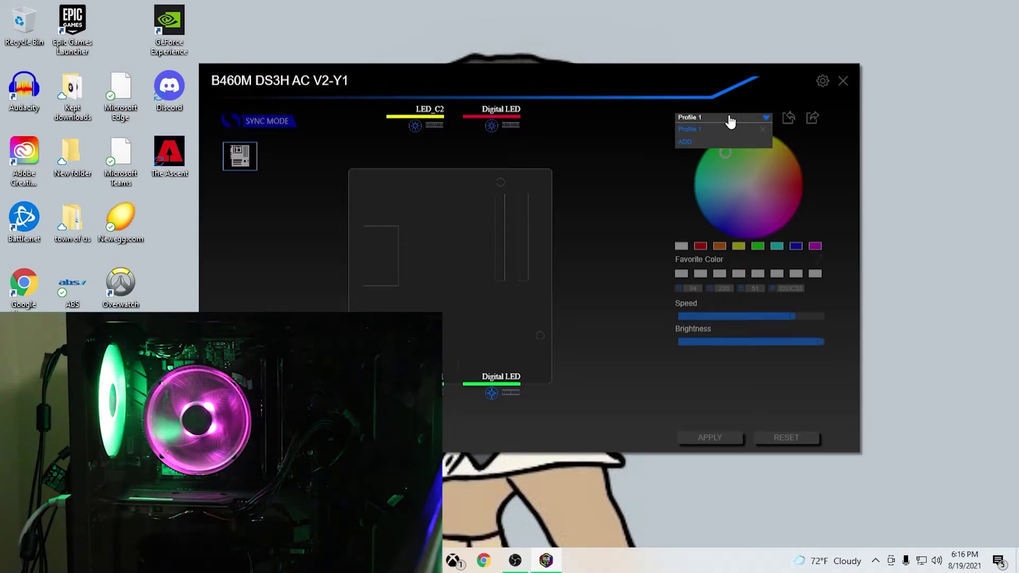
click(727, 129)
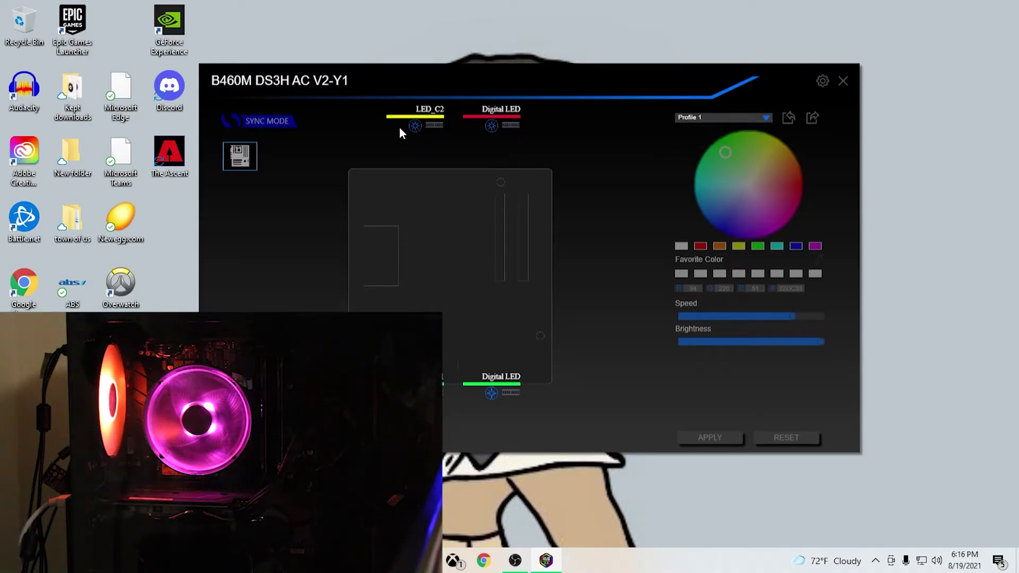
Step: Switch the Digital LED zone to the Color Cycle effect
click(492, 126)
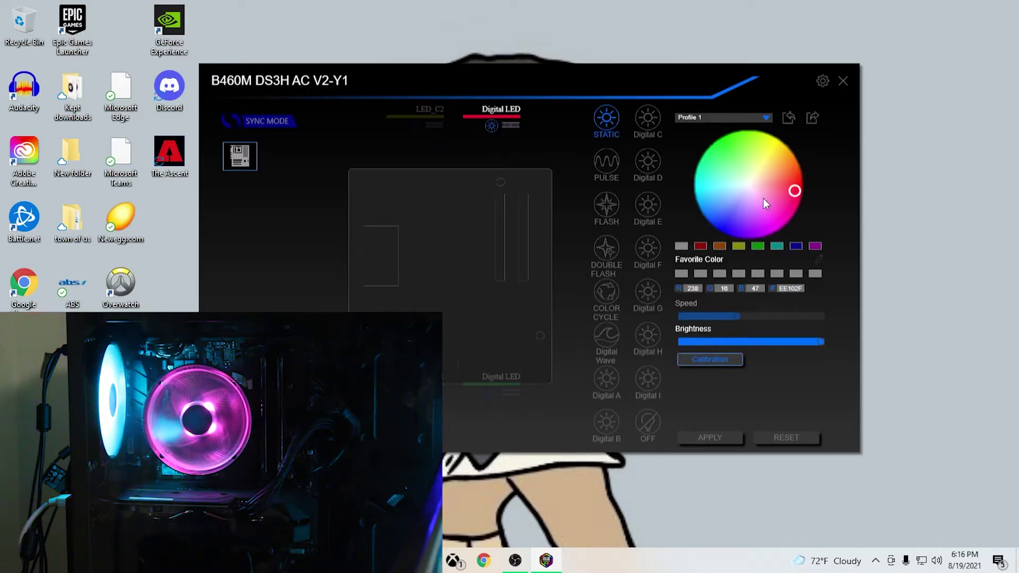
drag(762, 191, 741, 177)
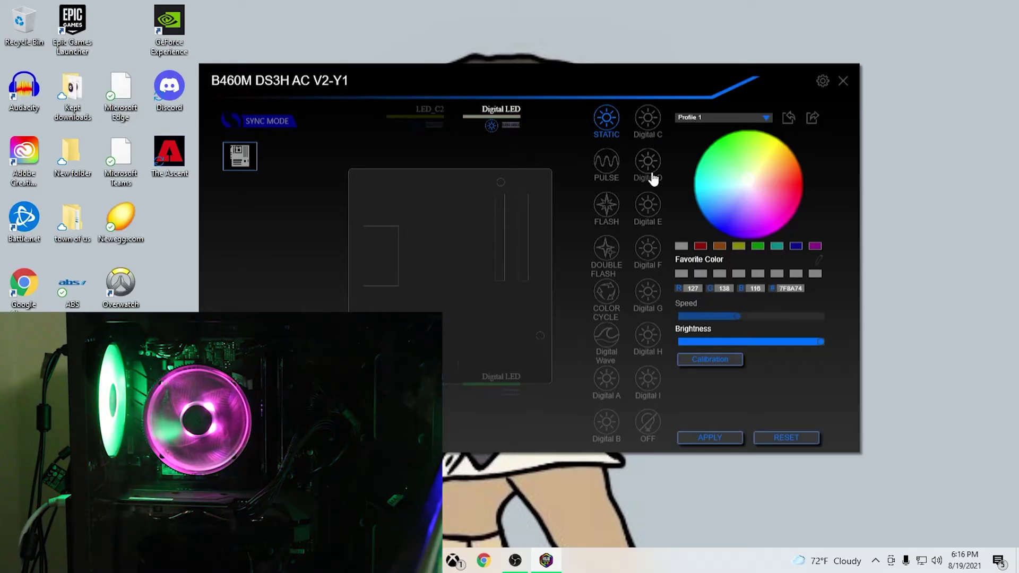
click(607, 293)
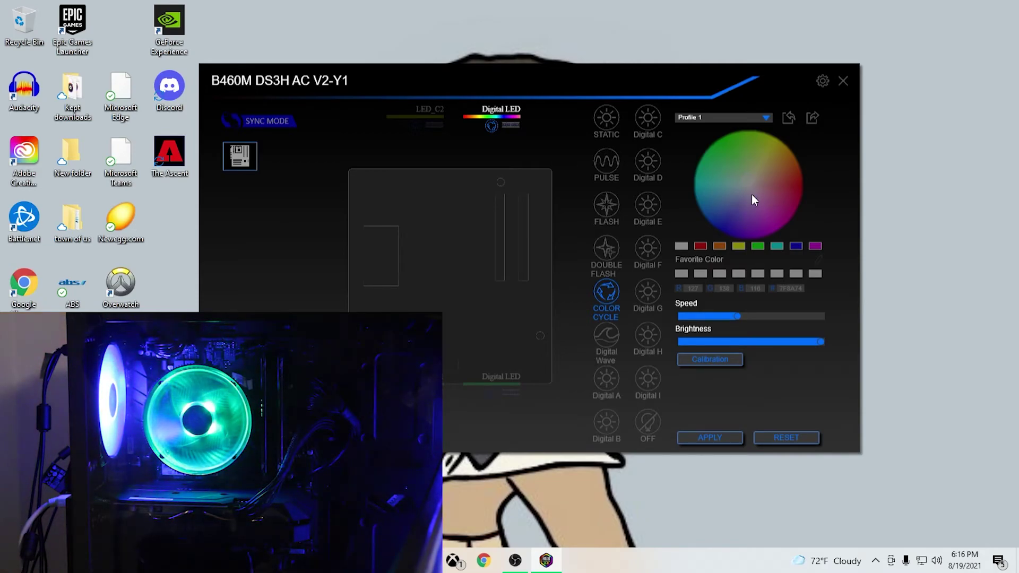
Step: Make LED_C2 static green 06F82F, then reselect Digital LED and apply the settings
click(427, 113)
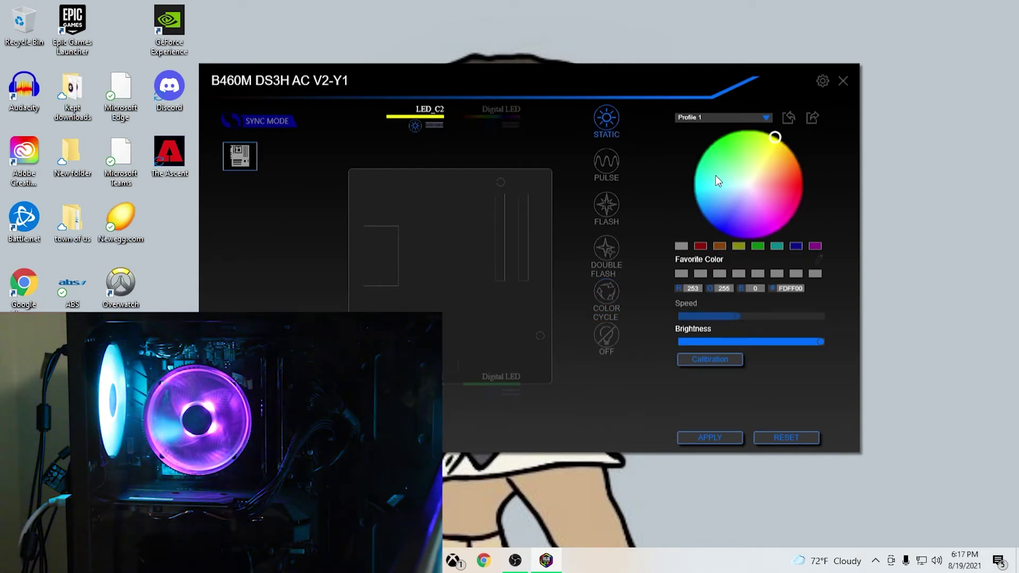
drag(716, 177, 712, 149)
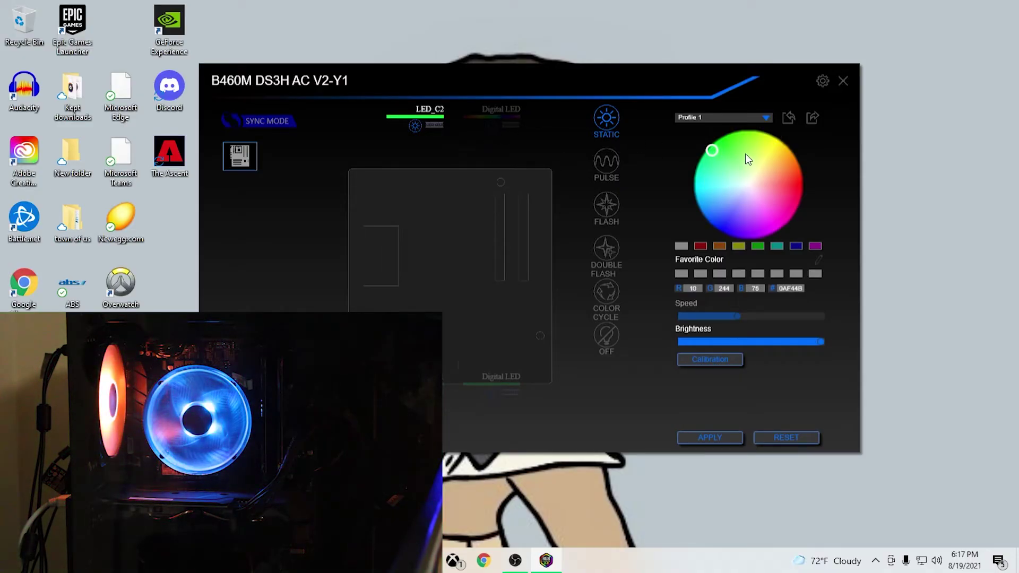
click(727, 148)
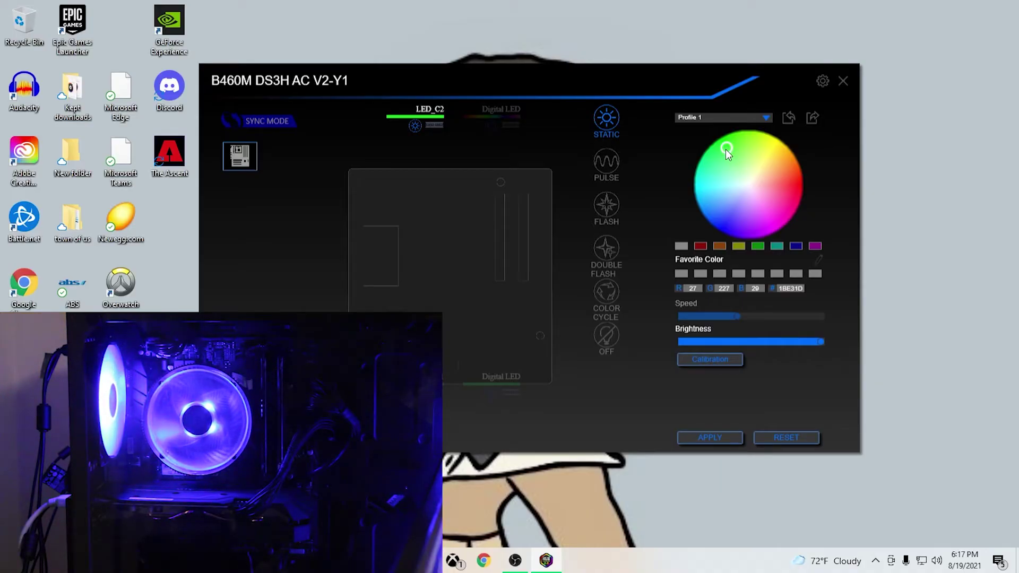
click(726, 150)
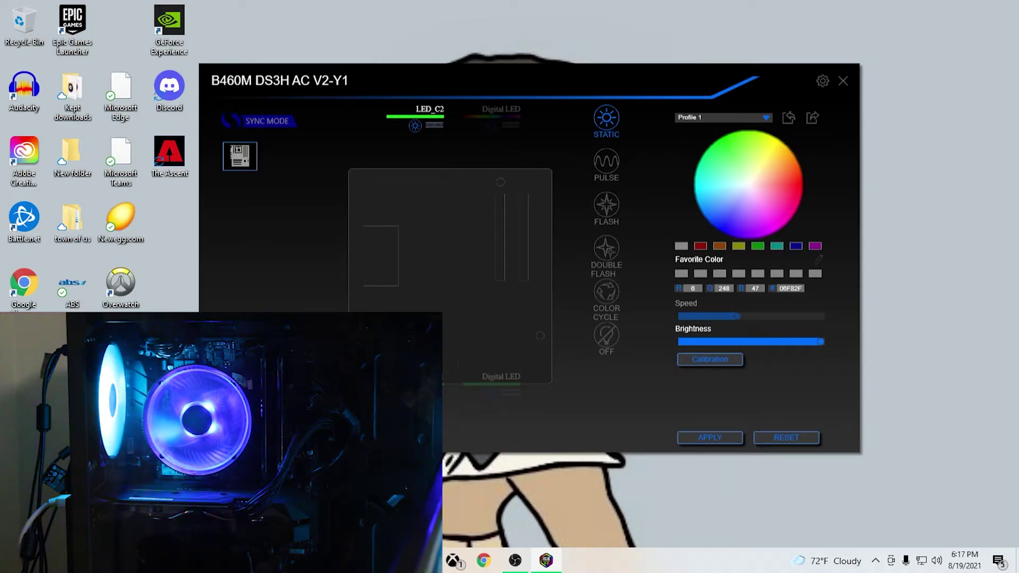
click(494, 395)
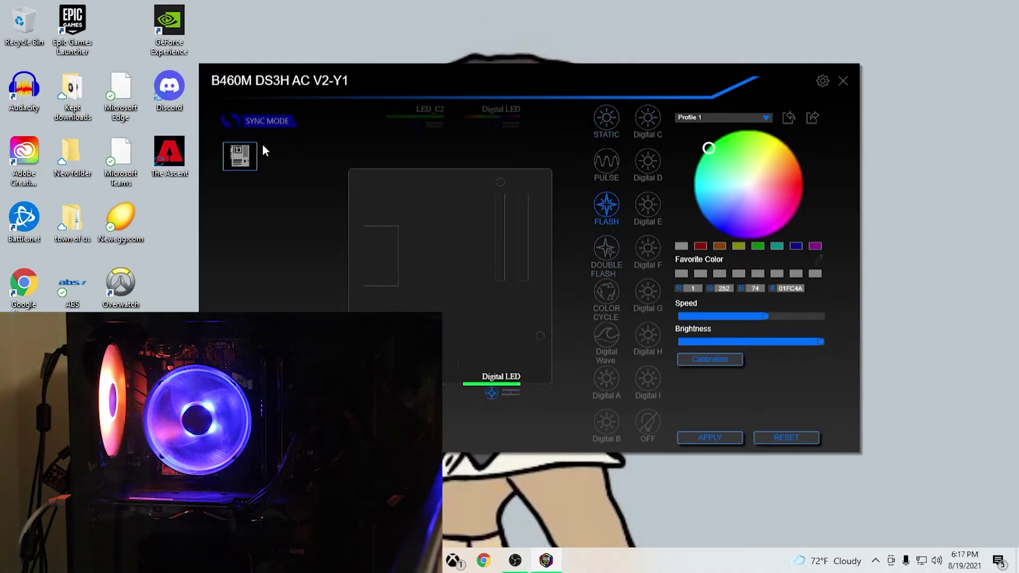
click(710, 437)
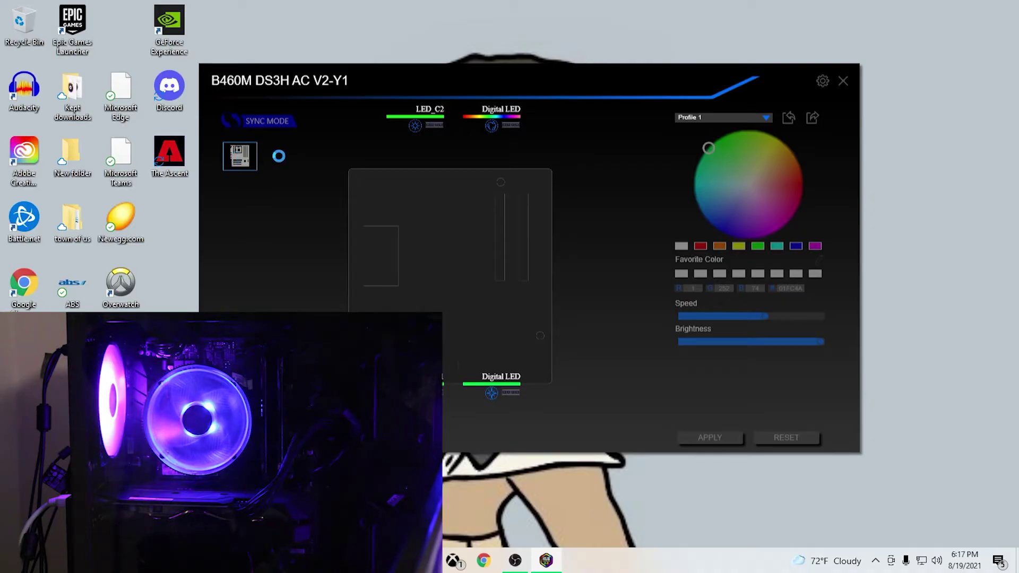